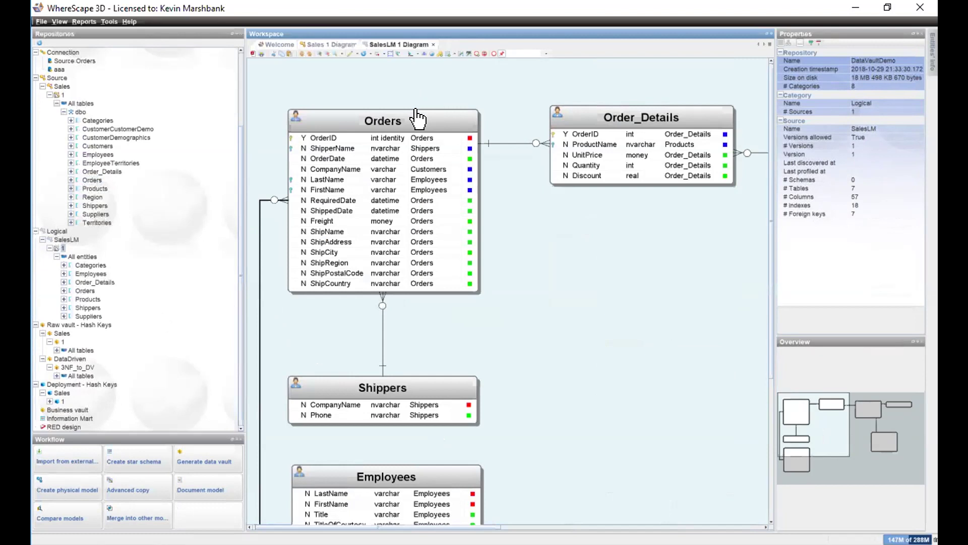
- Examine the source mappings of the Shippers entity from its source down to the logical entity, and close the view
{"action": "right_click", "coordinate": [432, 380]}
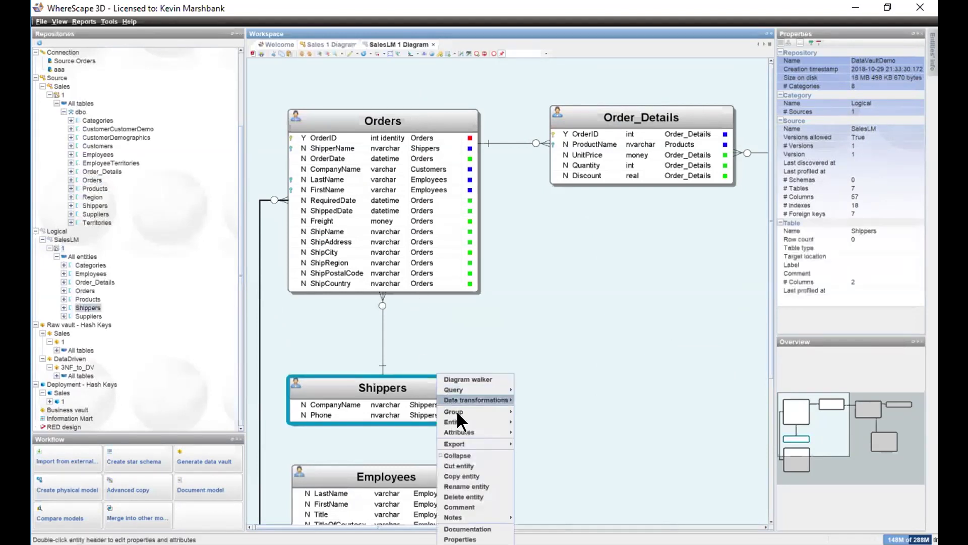
{"action": "mouse_move", "coordinate": [467, 422]}
{"action": "left_click", "coordinate": [544, 420]}
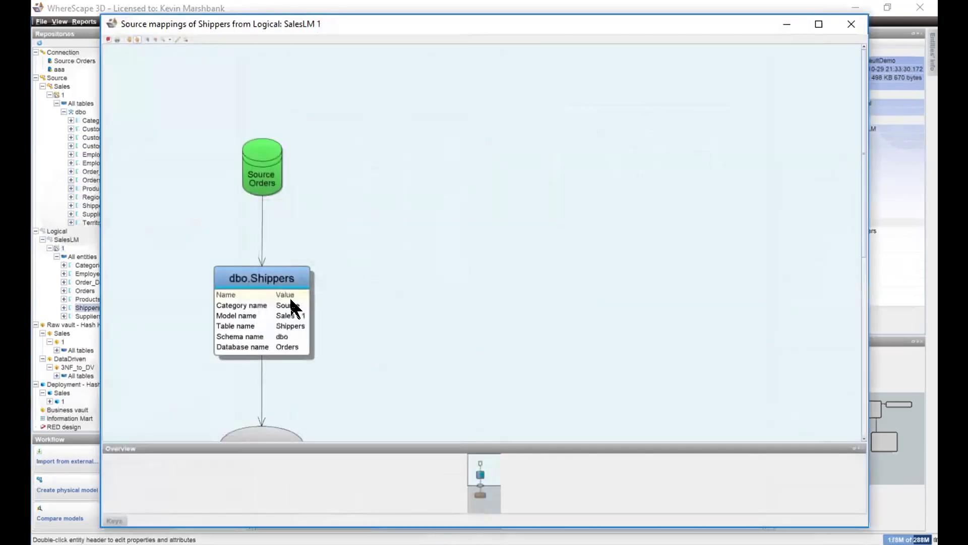
{"action": "scroll", "coordinate": [291, 307], "scroll_direction": "down", "scroll_amount": 1}
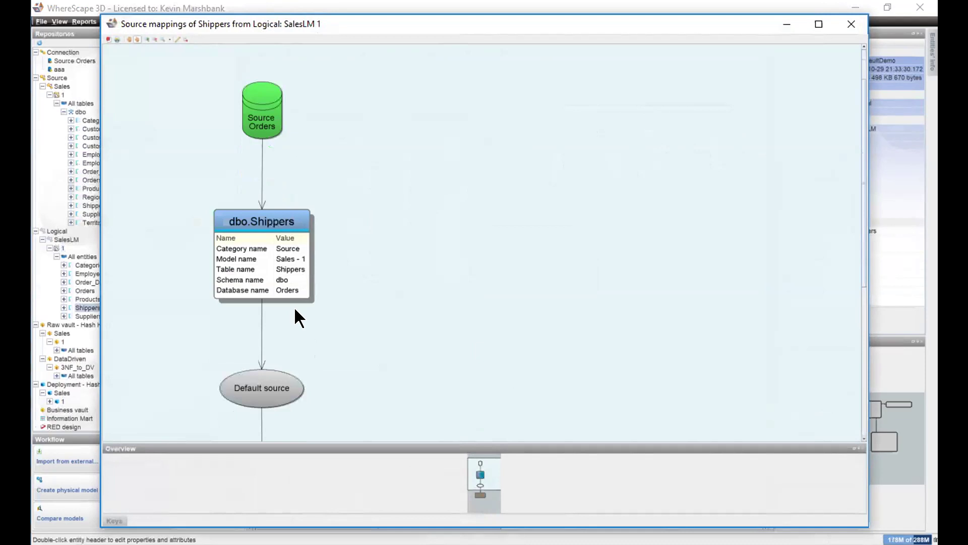
{"action": "scroll", "coordinate": [479, 316], "scroll_direction": "down", "scroll_amount": 2}
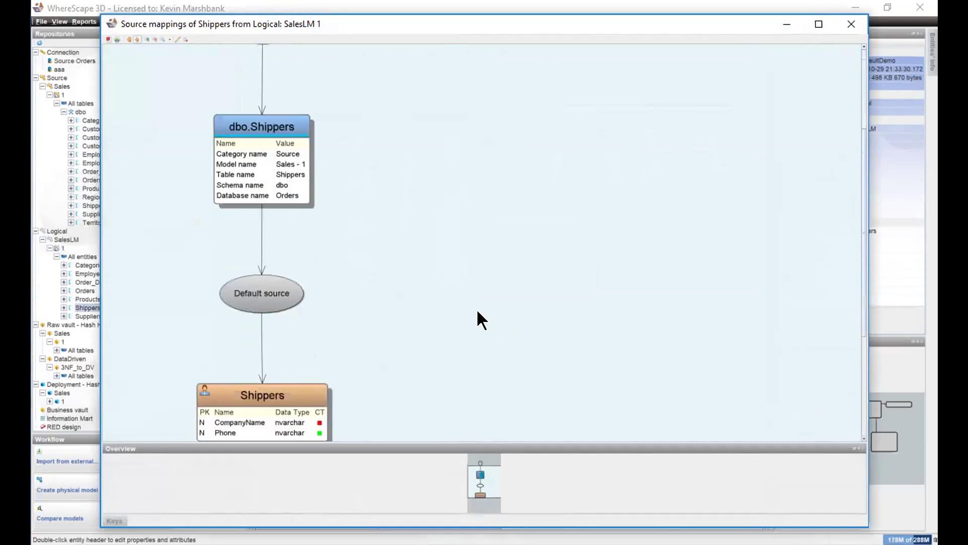
{"action": "scroll", "coordinate": [478, 312], "scroll_direction": "down", "scroll_amount": 1}
{"action": "left_click", "coordinate": [840, 26]}
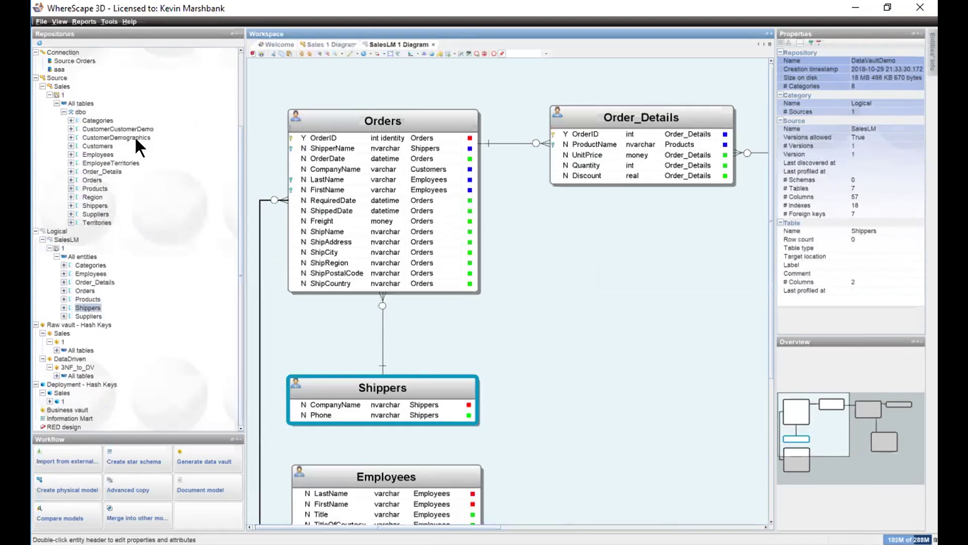
- Add the Customers source table to the SalesLM diagram below Order_Details and set its CompanyName attribute type to Business key
{"action": "left_click_drag", "start_coordinate": [101, 143], "coordinate": [579, 257]}
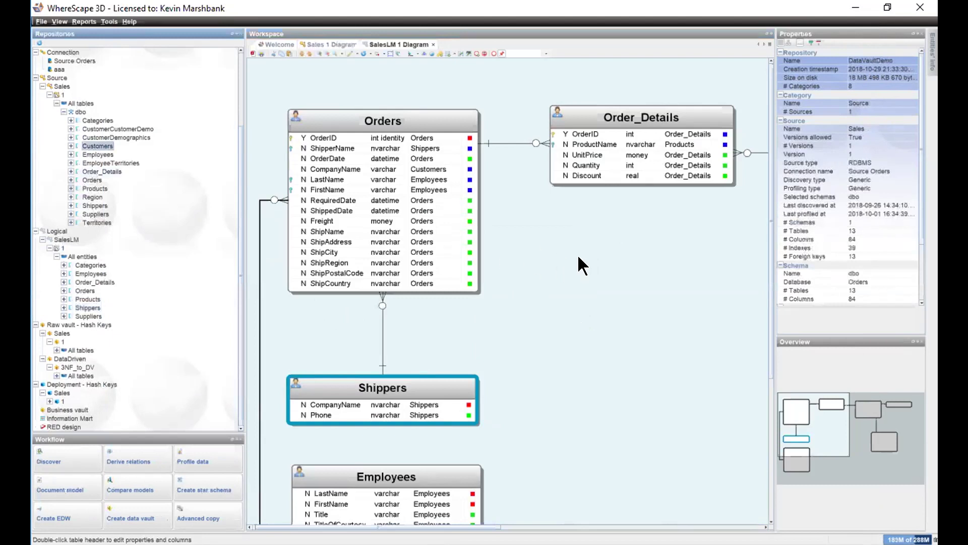
{"action": "left_click_drag", "start_coordinate": [630, 265], "coordinate": [568, 259]}
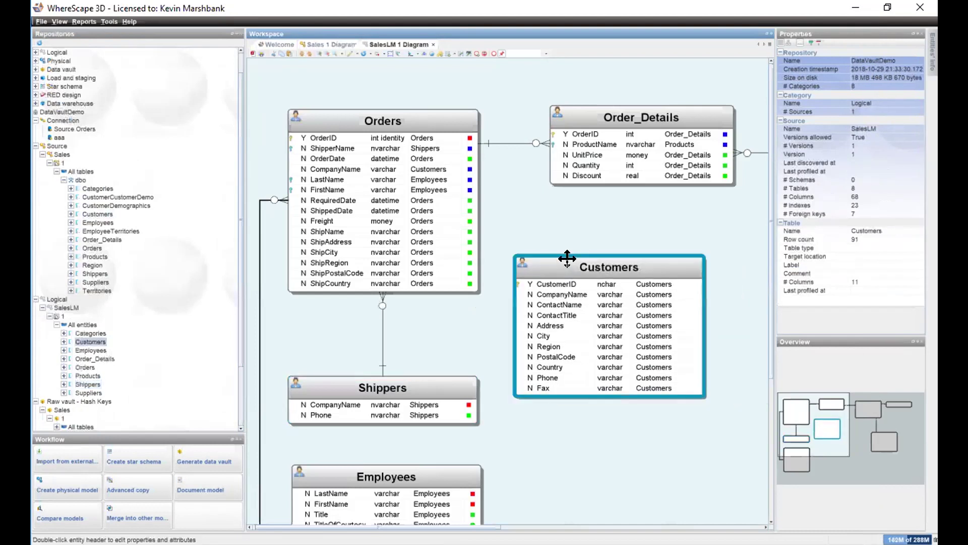
{"action": "double_click", "coordinate": [560, 293]}
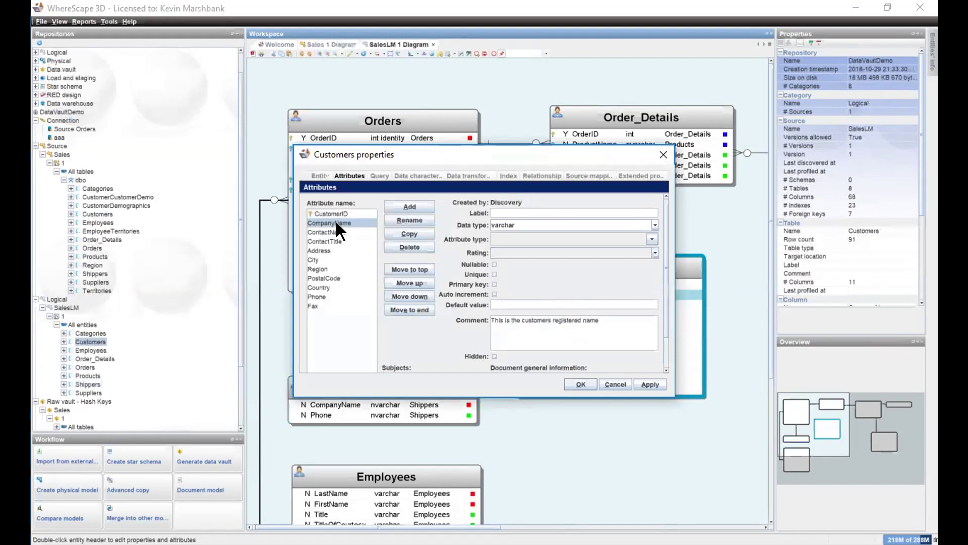
{"action": "left_click", "coordinate": [650, 239]}
{"action": "left_click", "coordinate": [496, 291]}
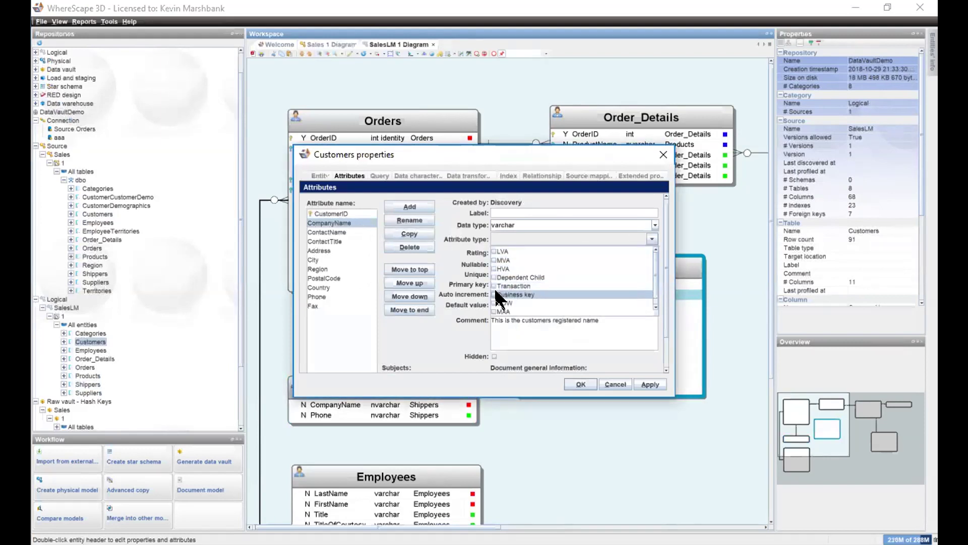
{"action": "left_click", "coordinate": [447, 351]}
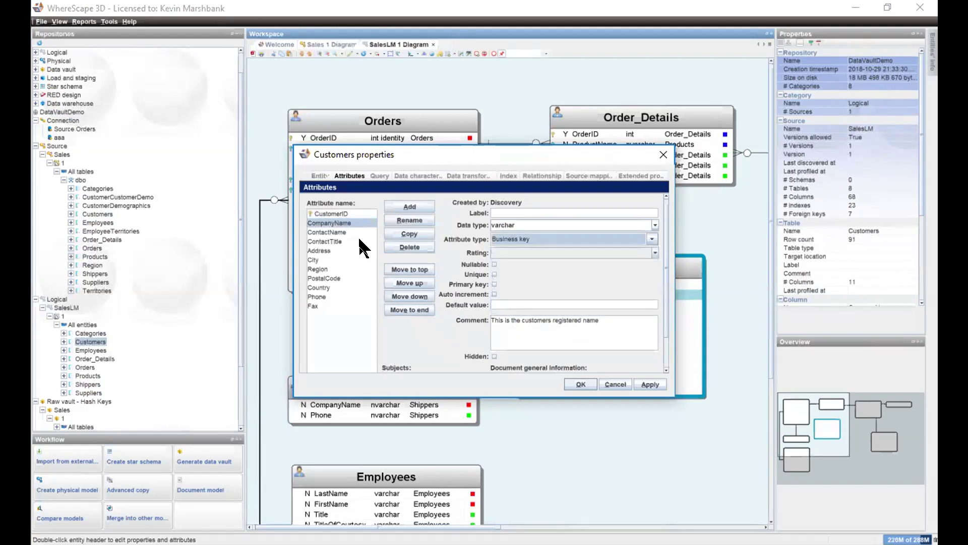
- Set the attribute type of ContactName and ContactTitle in the Customers entity to MVA
{"action": "left_click", "coordinate": [336, 233]}
{"action": "left_click", "coordinate": [332, 242], "text": "shift"}
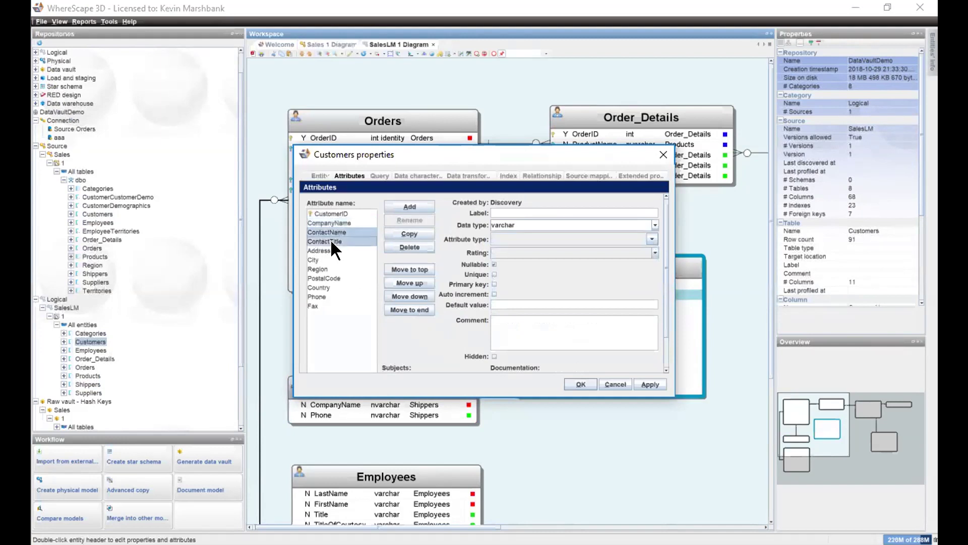
{"action": "left_click", "coordinate": [648, 237]}
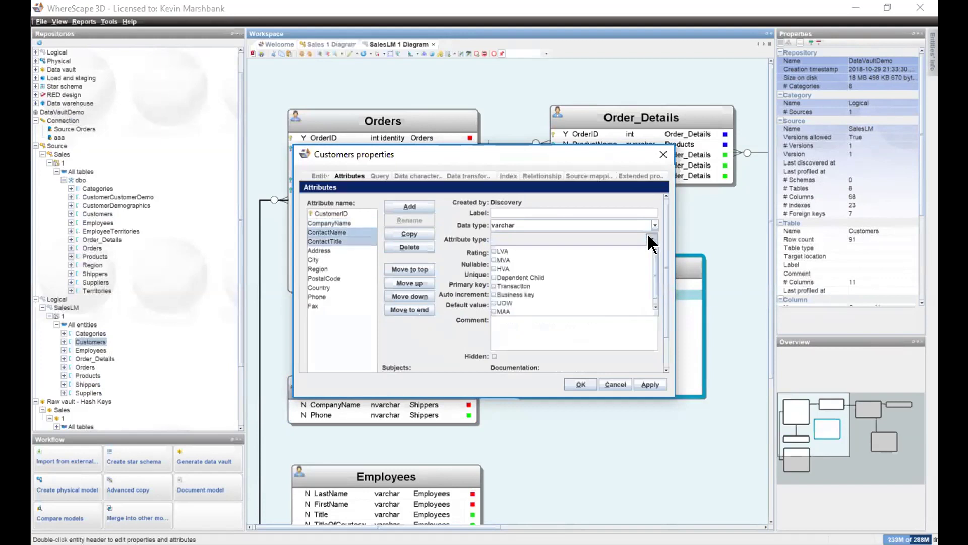
{"action": "left_click", "coordinate": [494, 259]}
{"action": "left_click", "coordinate": [652, 238]}
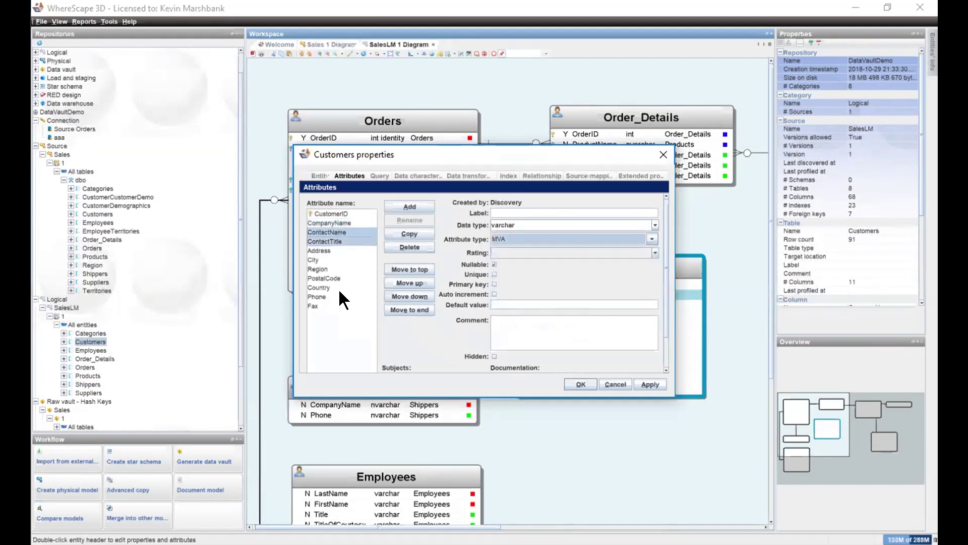
- Set the attribute type of the Customers attributes Address through Fax to LVA and accept the entity's properties
{"action": "left_click", "coordinate": [325, 250]}
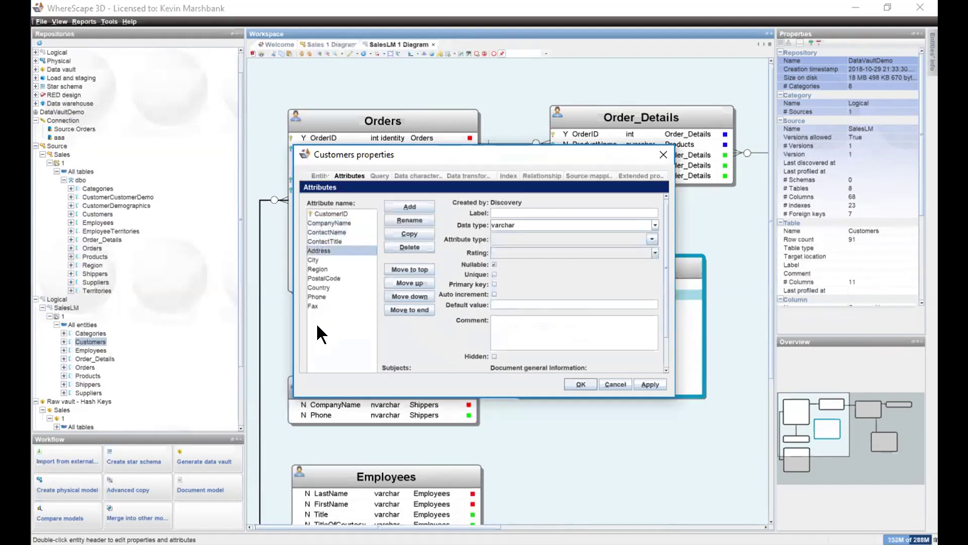
{"action": "left_click", "coordinate": [317, 304], "text": "shift"}
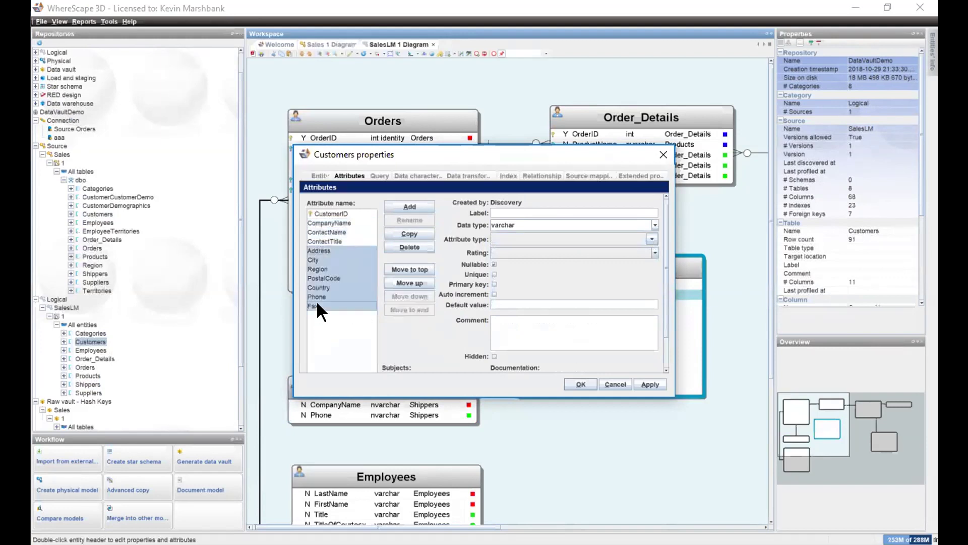
{"action": "left_click", "coordinate": [651, 238]}
{"action": "left_click", "coordinate": [494, 251]}
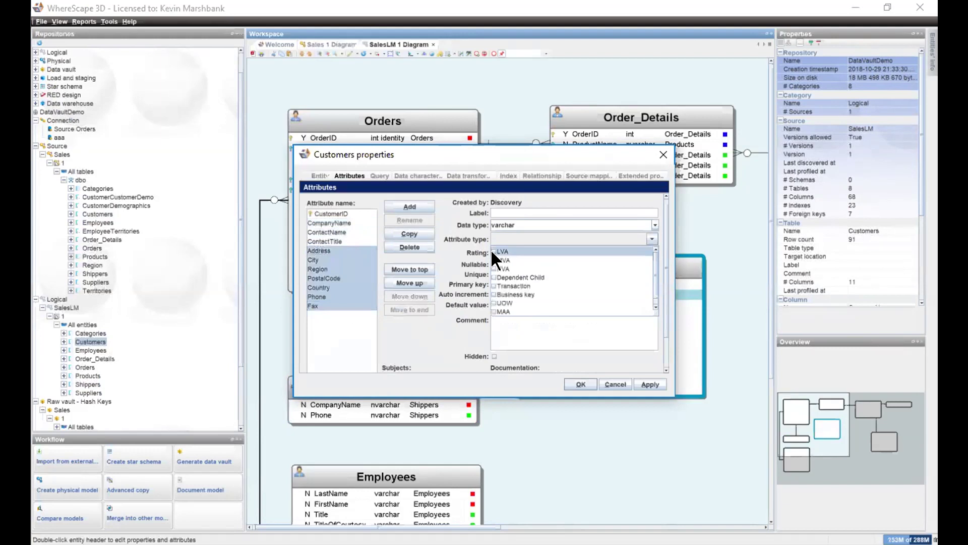
{"action": "left_click", "coordinate": [434, 338]}
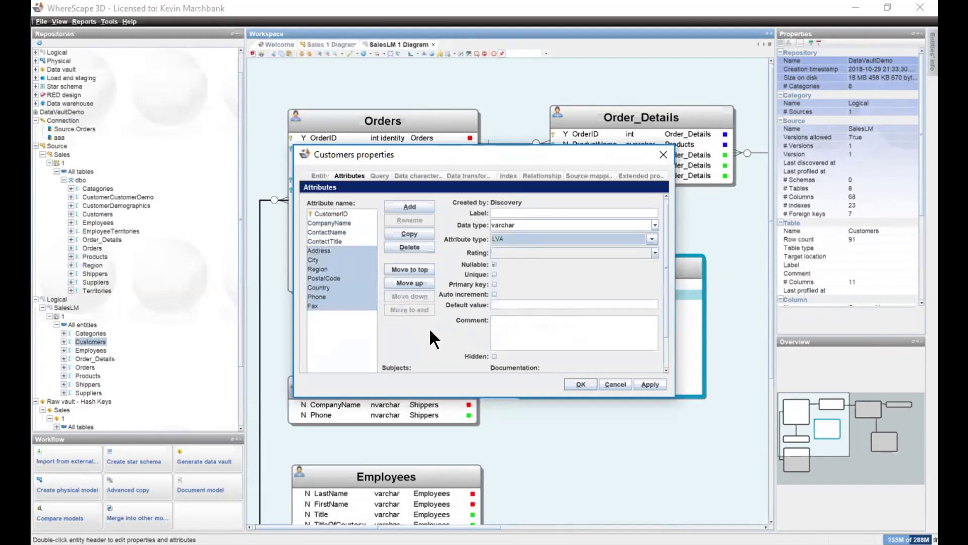
{"action": "left_click", "coordinate": [580, 384]}
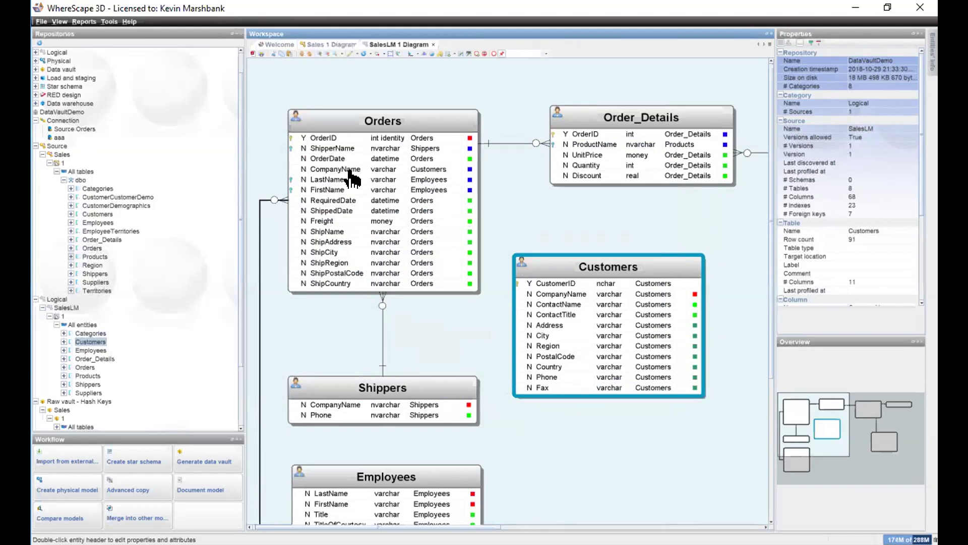
- Relate CompanyName in Orders to CompanyName in Customers and move the Customers entity slightly farther from Orders
{"action": "left_click_drag", "start_coordinate": [350, 174], "coordinate": [542, 298]}
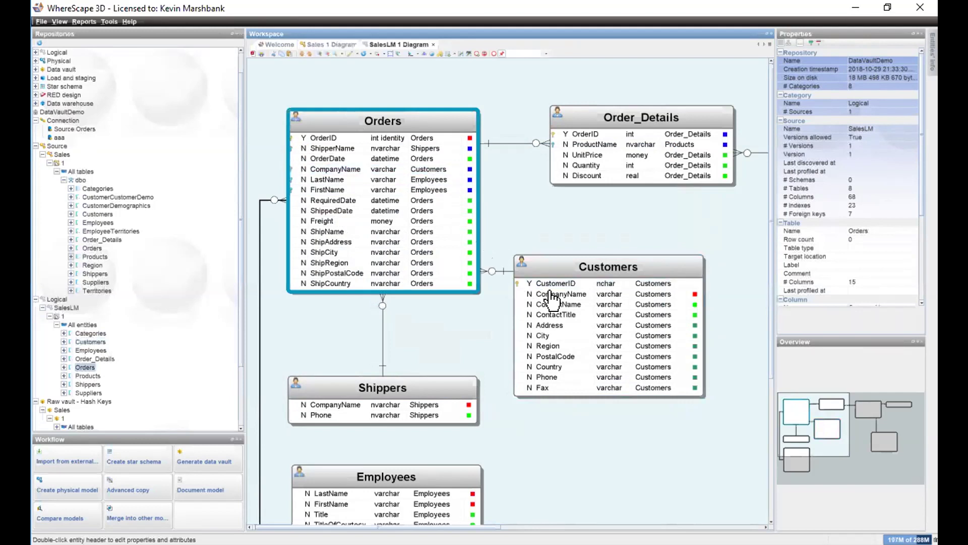
{"action": "left_click", "coordinate": [550, 256]}
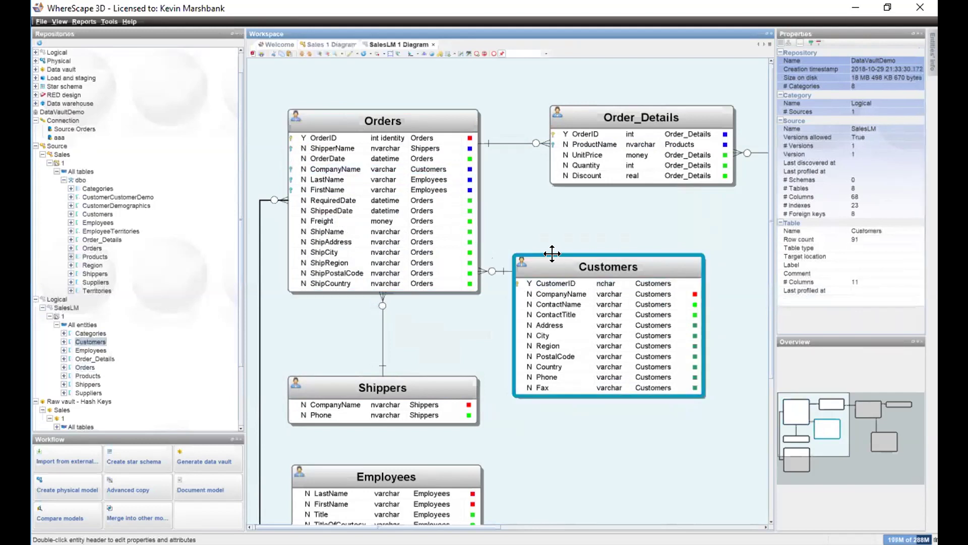
{"action": "left_click_drag", "start_coordinate": [545, 257], "coordinate": [571, 256]}
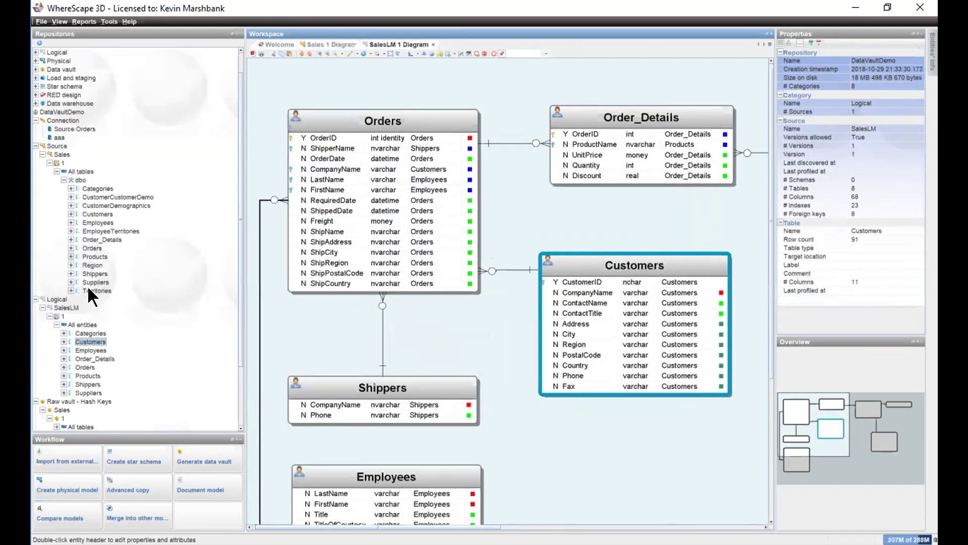
- Set up a copy of logical model SalesLM 1 to a new Sales model, version 3.0, under Raw vault - Hash Keys, up to the model conversions
{"action": "right_click", "coordinate": [64, 305]}
{"action": "left_click", "coordinate": [63, 316]}
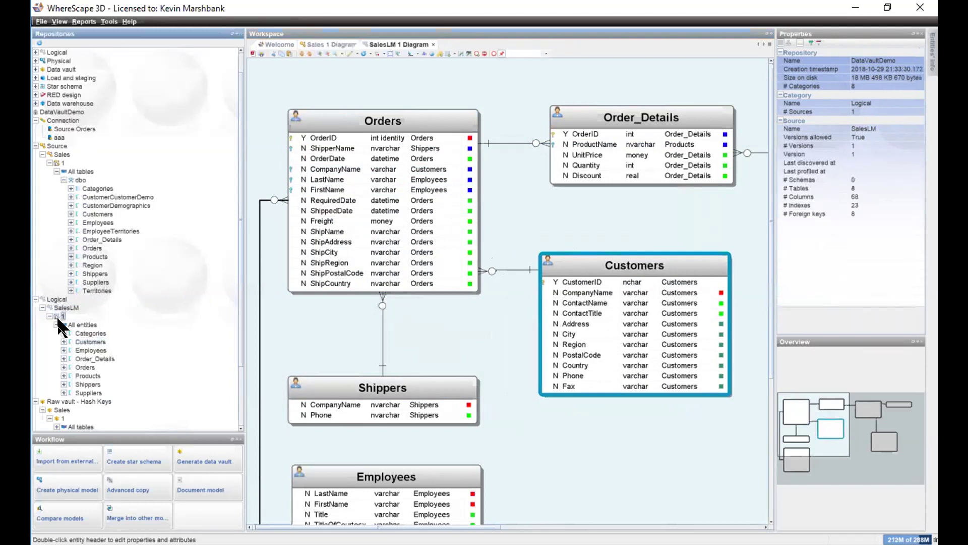
{"action": "right_click", "coordinate": [57, 320]}
{"action": "left_click", "coordinate": [102, 434]}
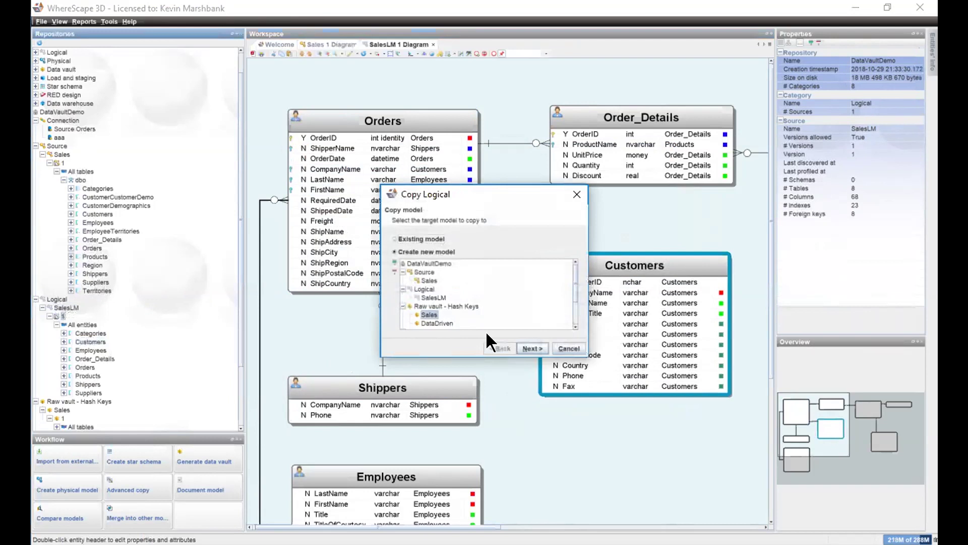
{"action": "left_click", "coordinate": [525, 348]}
{"action": "type", "text": "1.1"}
{"action": "left_click", "coordinate": [520, 347]}
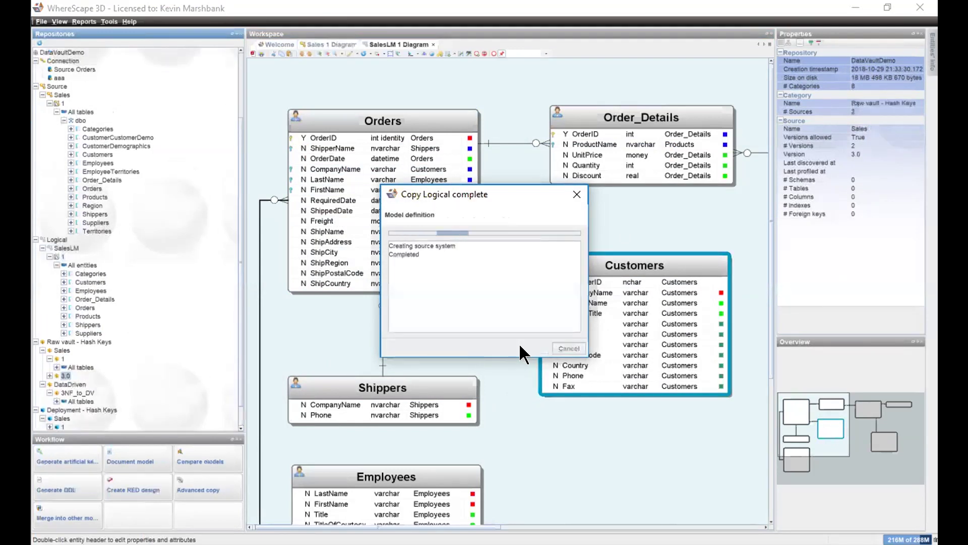
{"action": "left_click", "coordinate": [525, 348]}
{"action": "left_click", "coordinate": [520, 347]}
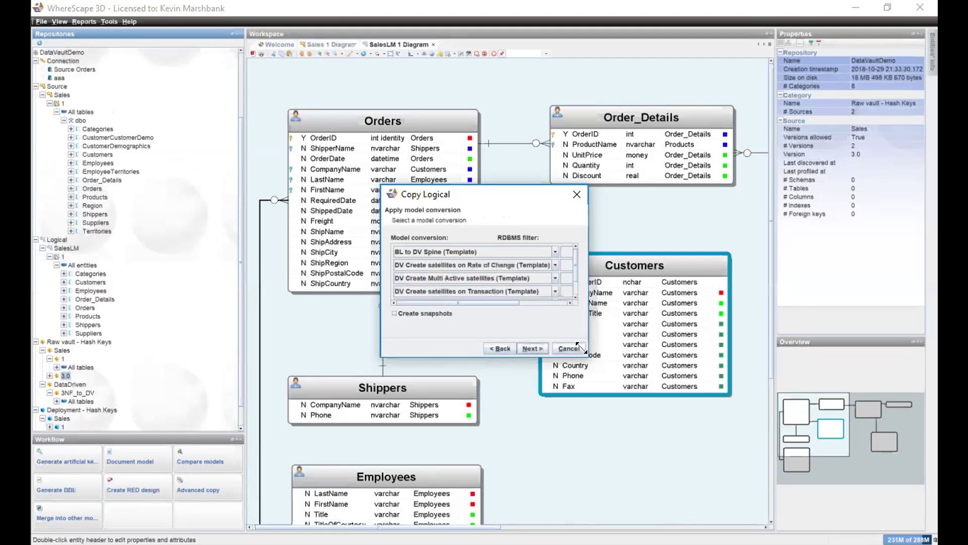
{"action": "left_click_drag", "start_coordinate": [581, 348], "coordinate": [691, 437]}
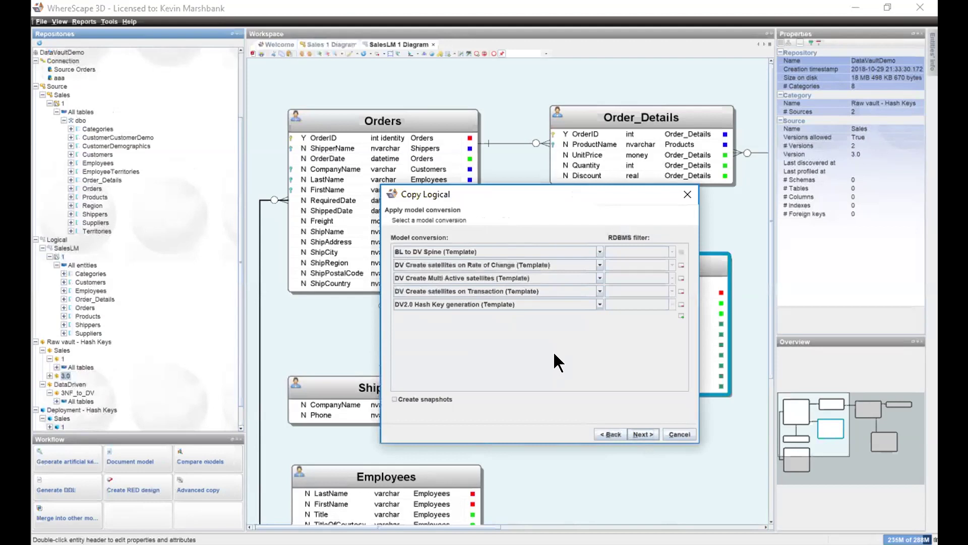
{"action": "left_click", "coordinate": [680, 312]}
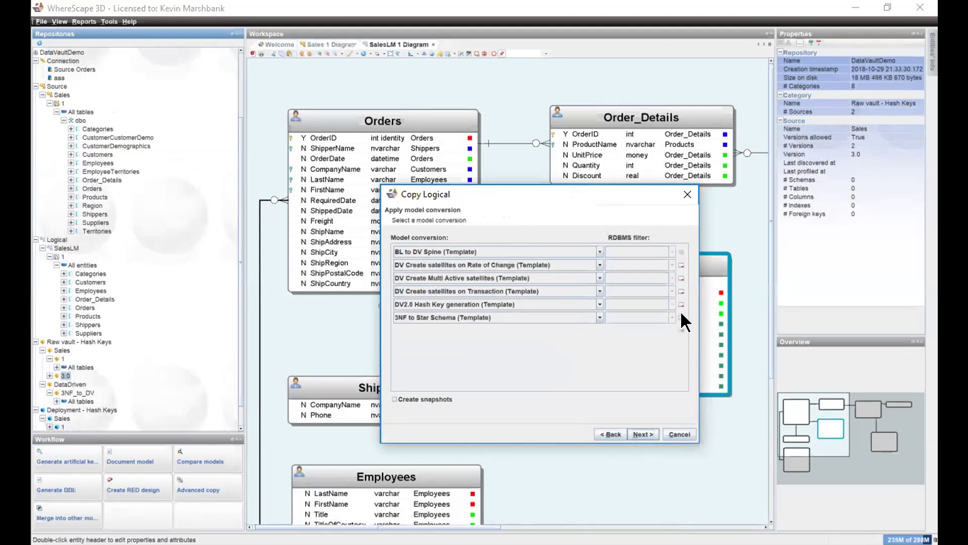
{"action": "left_click", "coordinate": [594, 317]}
{"action": "scroll", "coordinate": [581, 358], "scroll_direction": "down", "scroll_amount": 3}
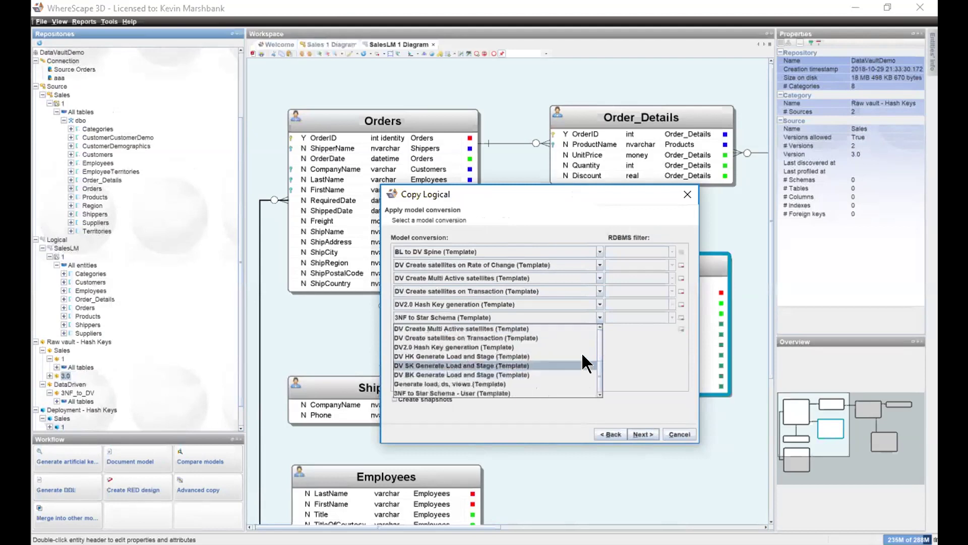
{"action": "left_click", "coordinate": [598, 314]}
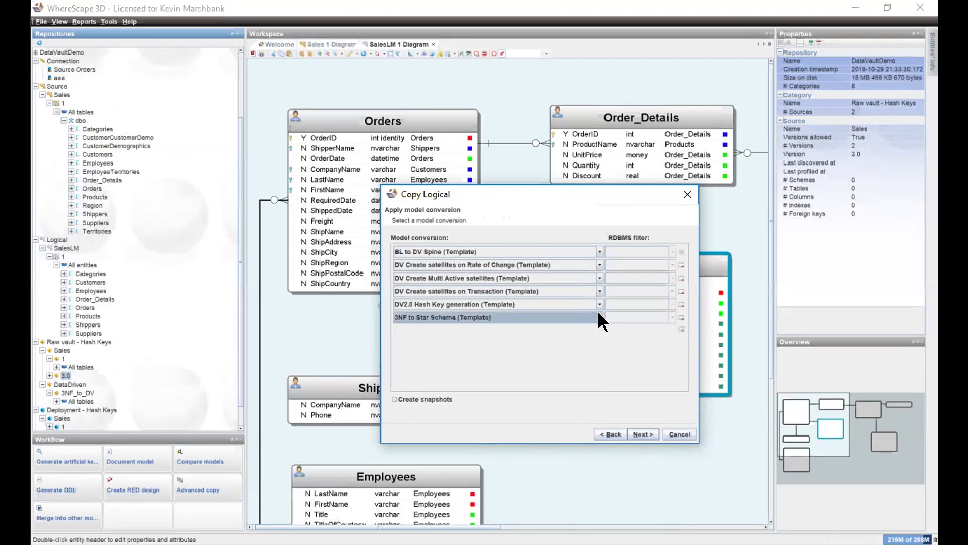
{"action": "left_click", "coordinate": [682, 317]}
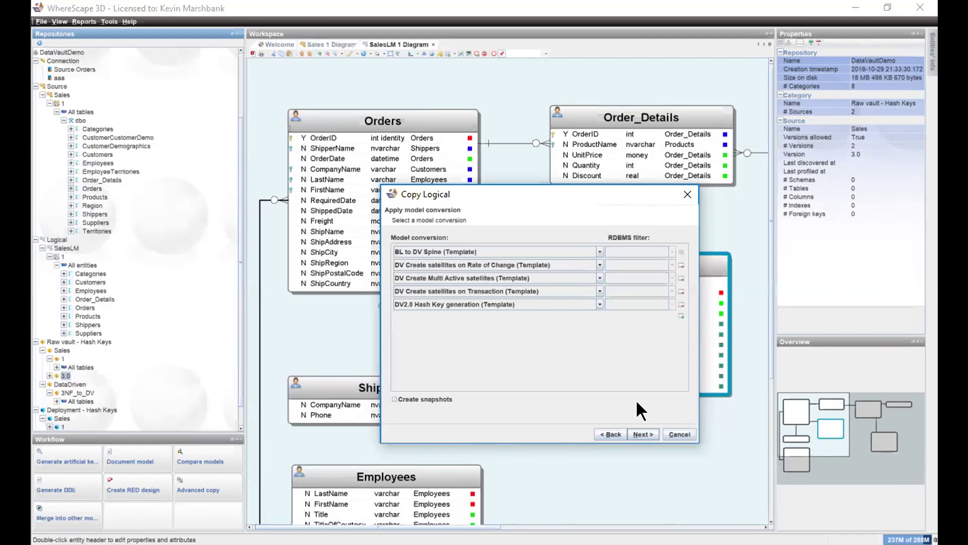
- Run the model copy with the listed Data Vault conversions and display the diagram of Sales 3.0
{"action": "left_click", "coordinate": [639, 432]}
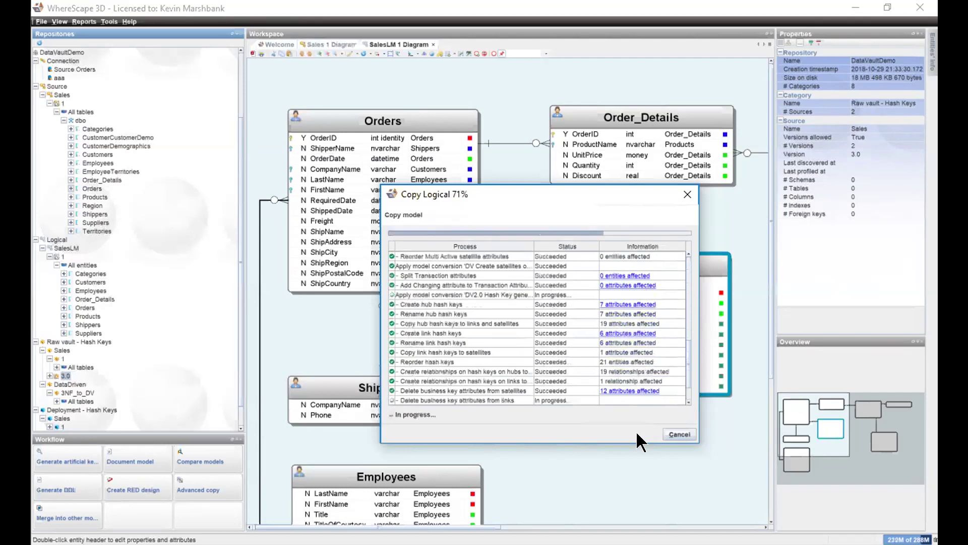
{"action": "left_click", "coordinate": [672, 435]}
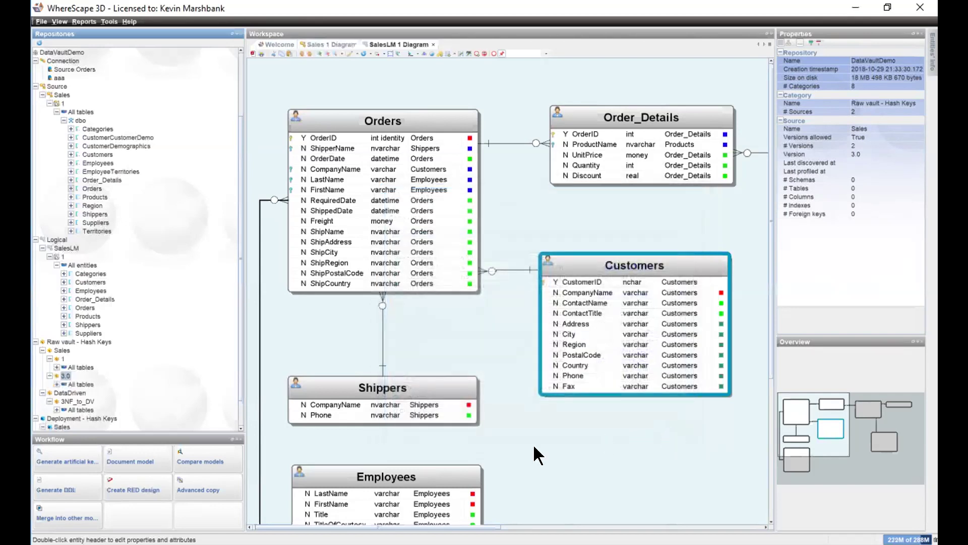
{"action": "right_click", "coordinate": [57, 371]}
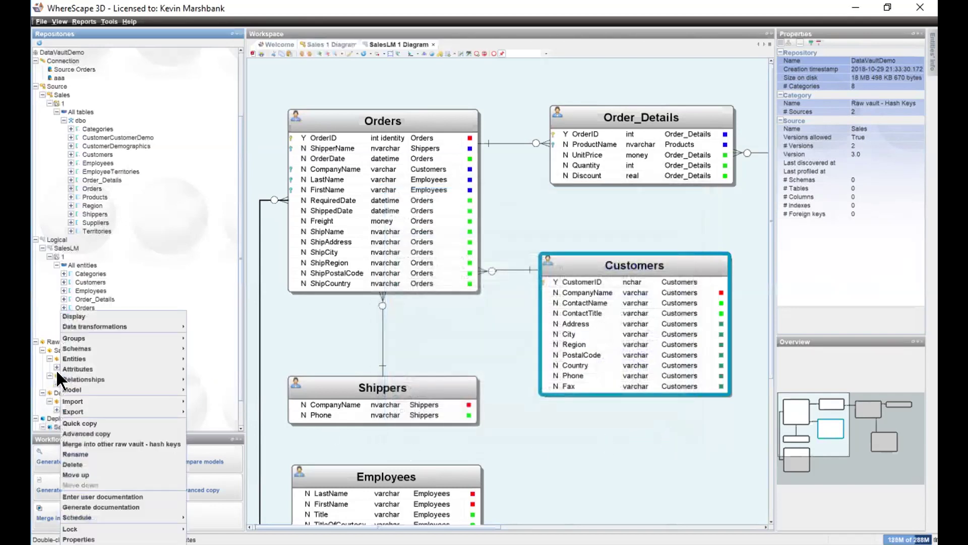
{"action": "left_click", "coordinate": [111, 316]}
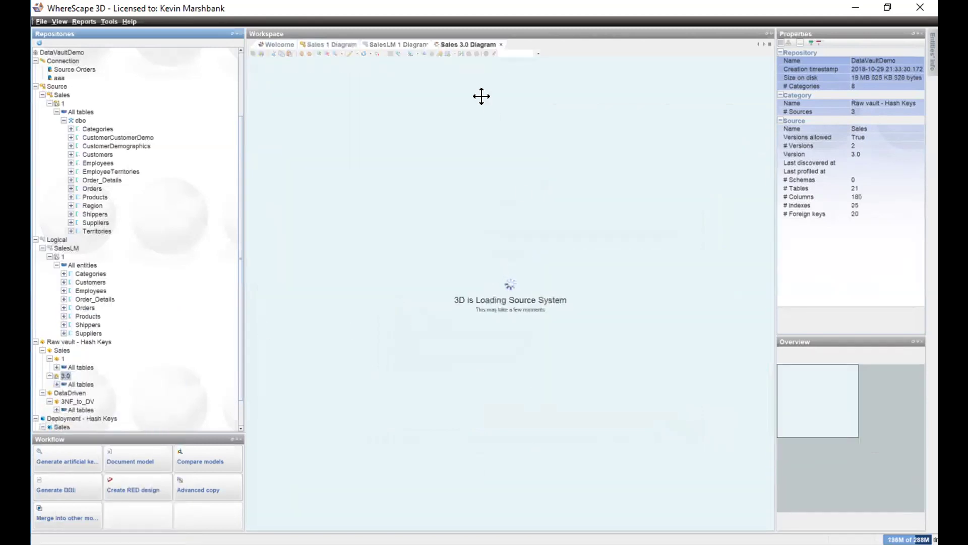
{"action": "left_click", "coordinate": [464, 283]}
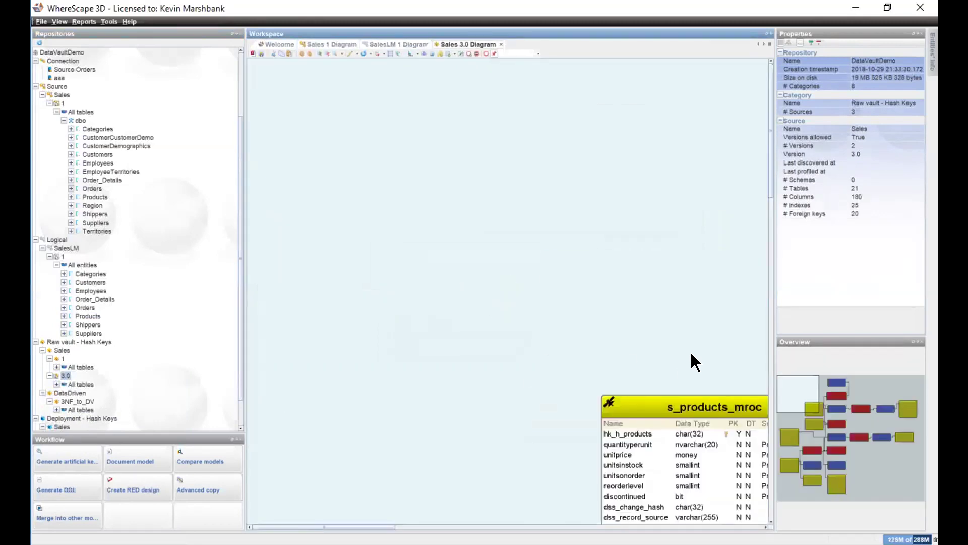
- Examine the h_customers hub and its s_customers_lroc and s_customers_mroc satellites in the Sales 3.0 diagram
{"action": "left_click_drag", "start_coordinate": [802, 403], "coordinate": [851, 422]}
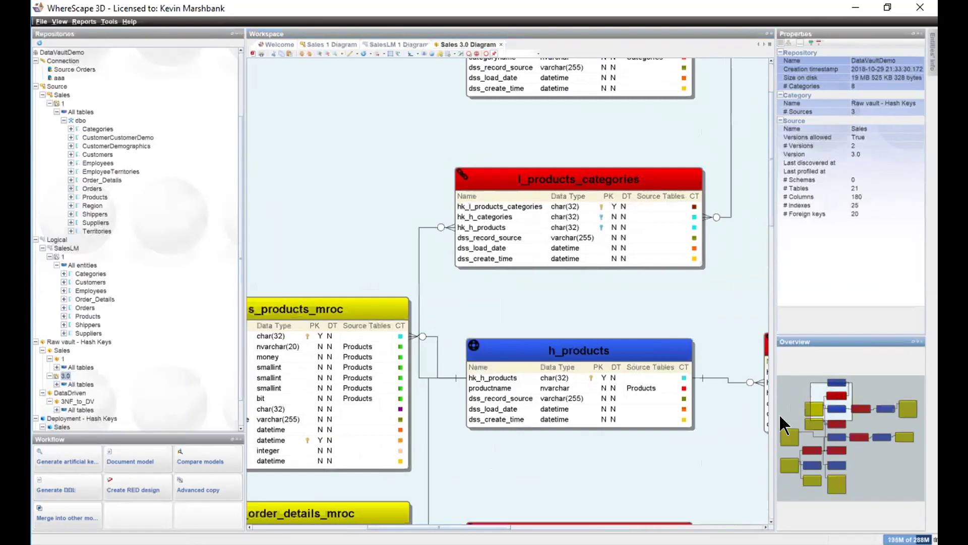
{"action": "left_click", "coordinate": [806, 463]}
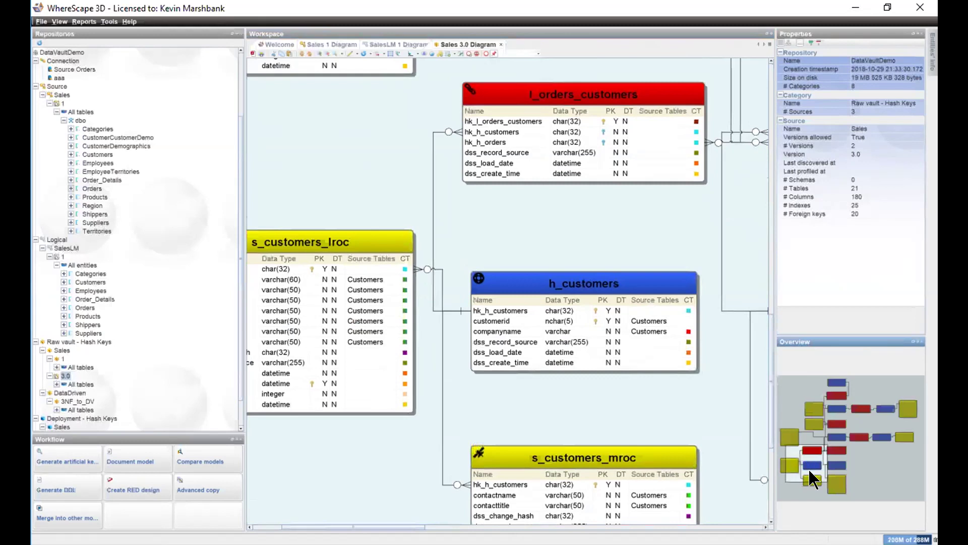
{"action": "left_click_drag", "start_coordinate": [815, 468], "coordinate": [779, 463]}
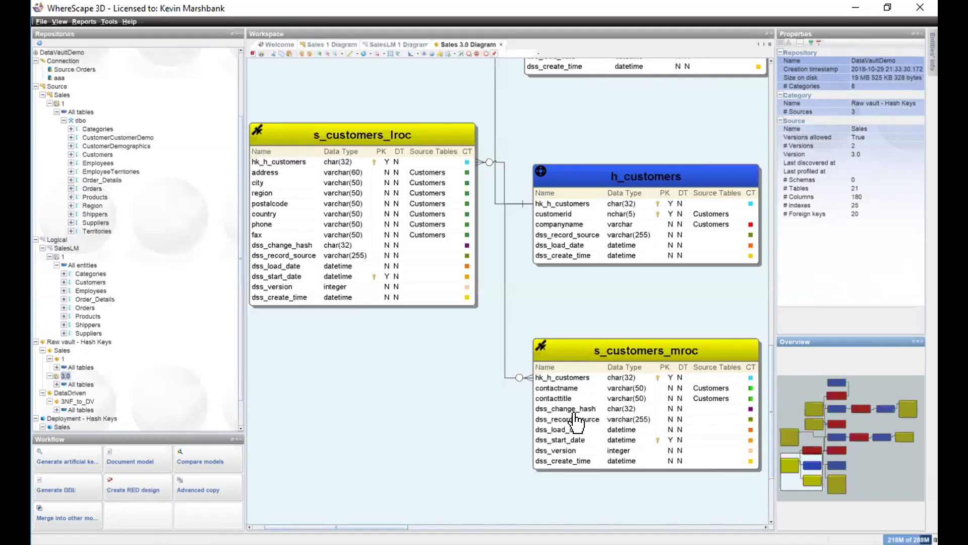
- Set up an advanced copy of raw vault model Sales 3.0 to Sales under Deployment - Hash Keys with version 3.0, continuing despite the duplicate name
{"action": "right_click", "coordinate": [66, 374]}
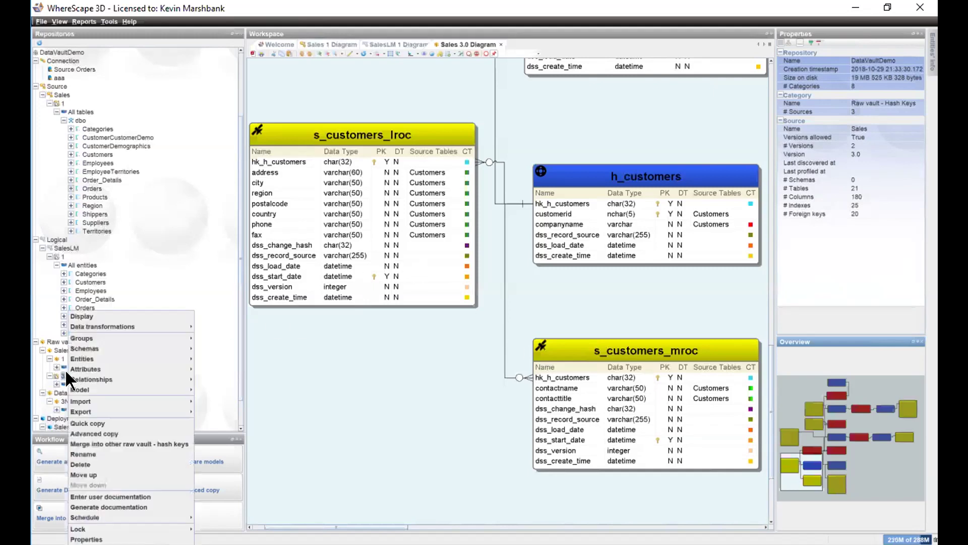
{"action": "left_click", "coordinate": [116, 434]}
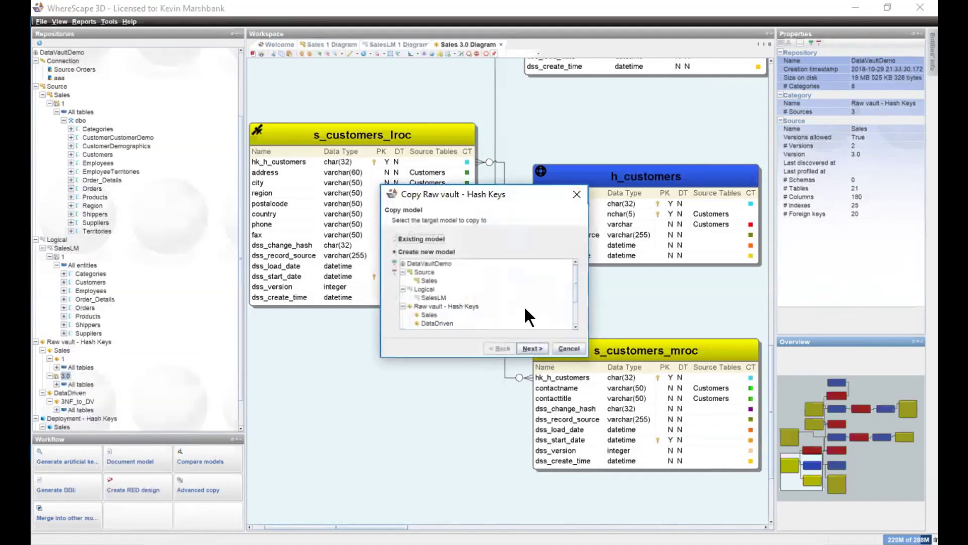
{"action": "scroll", "coordinate": [525, 306], "scroll_direction": "down", "scroll_amount": 2}
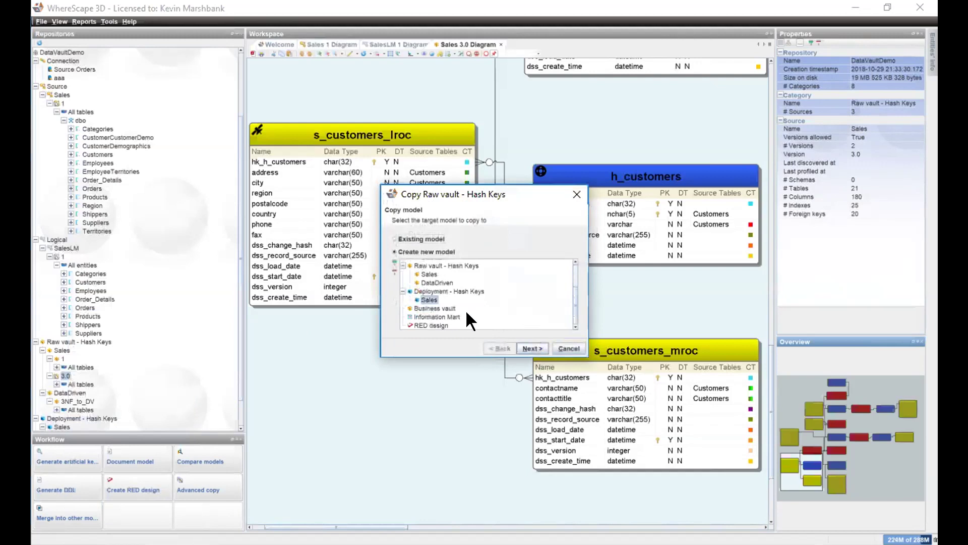
{"action": "left_click", "coordinate": [532, 348]}
{"action": "type", "text": "3.0"}
{"action": "key", "text": "Return"}
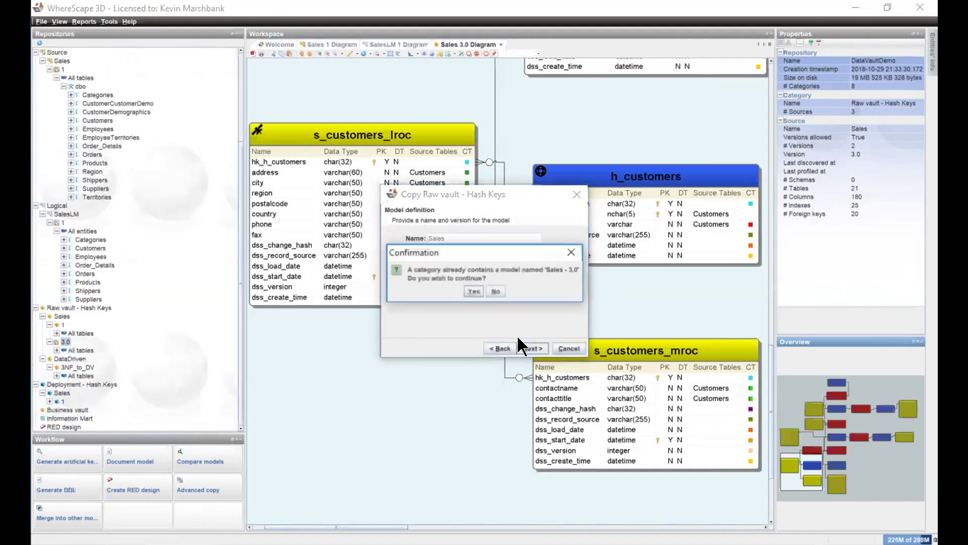
{"action": "left_click", "coordinate": [476, 289]}
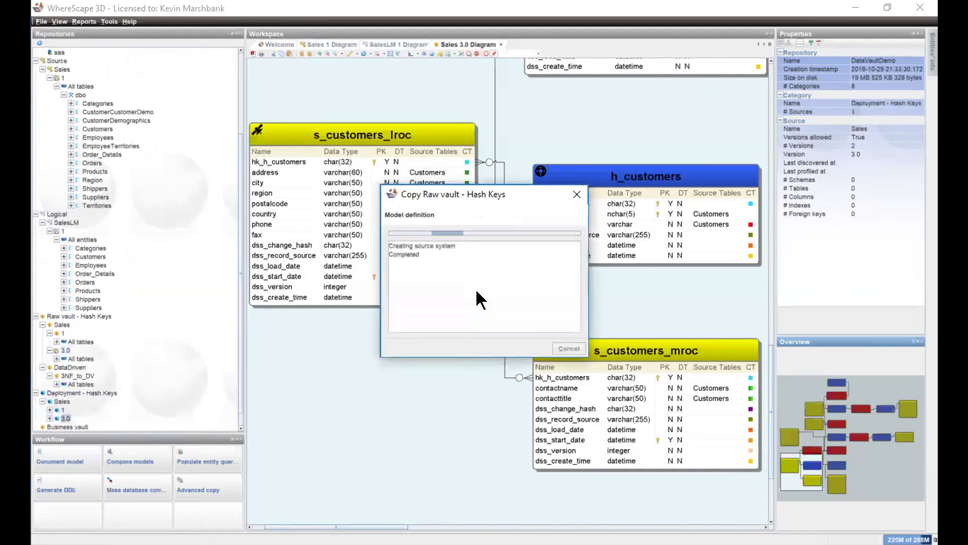
- Run the copy with the DV HK Generate Load and Stage (Template) model conversion and finish it
{"action": "left_click", "coordinate": [532, 348]}
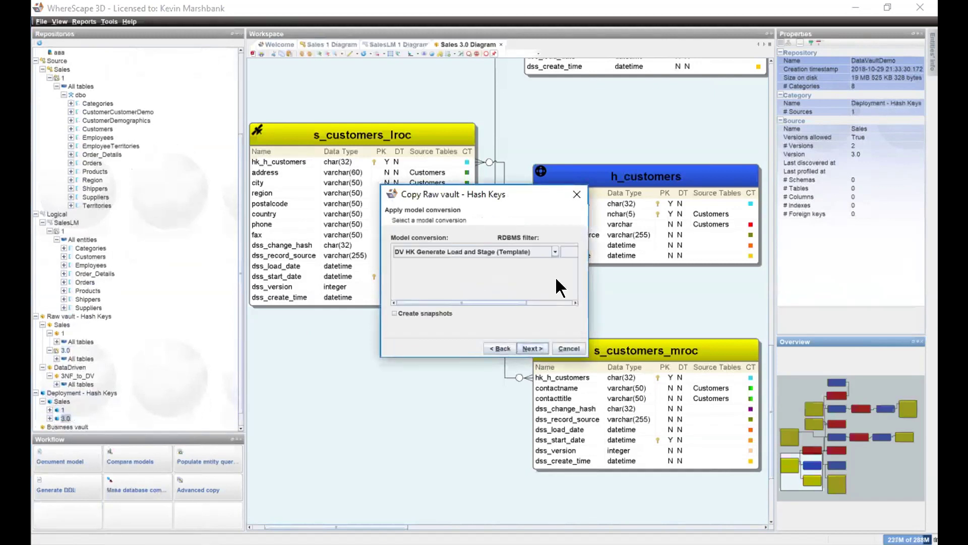
{"action": "left_click", "coordinate": [530, 349]}
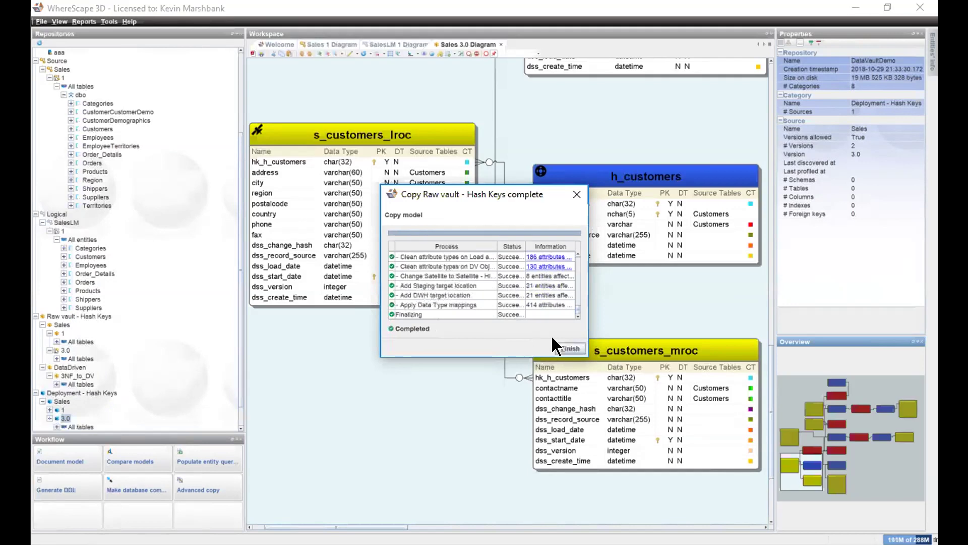
{"action": "left_click", "coordinate": [570, 348]}
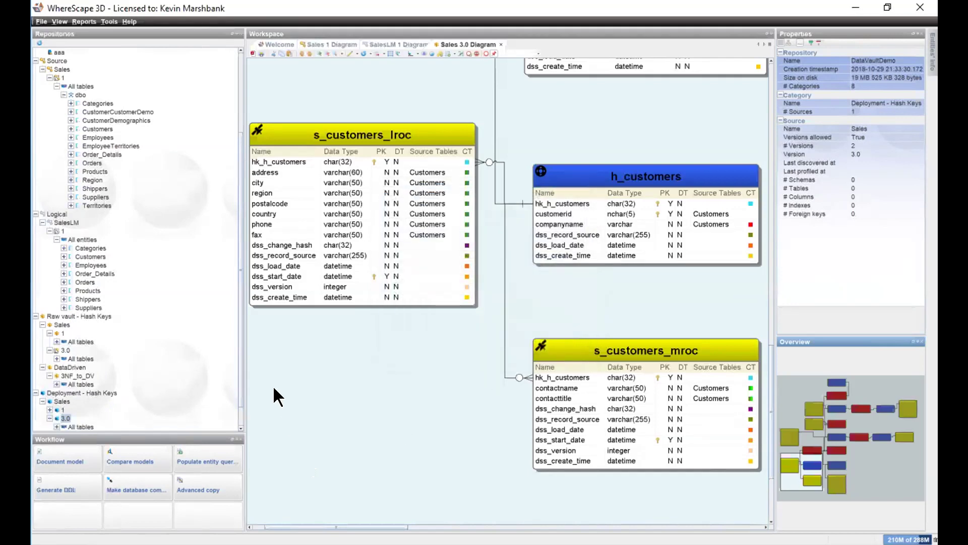
- Display the diagram of the deployment model Sales 3.0 and view its load tables, including load_Customers and load_Products
{"action": "scroll", "coordinate": [238, 354], "scroll_direction": "down", "scroll_amount": 1}
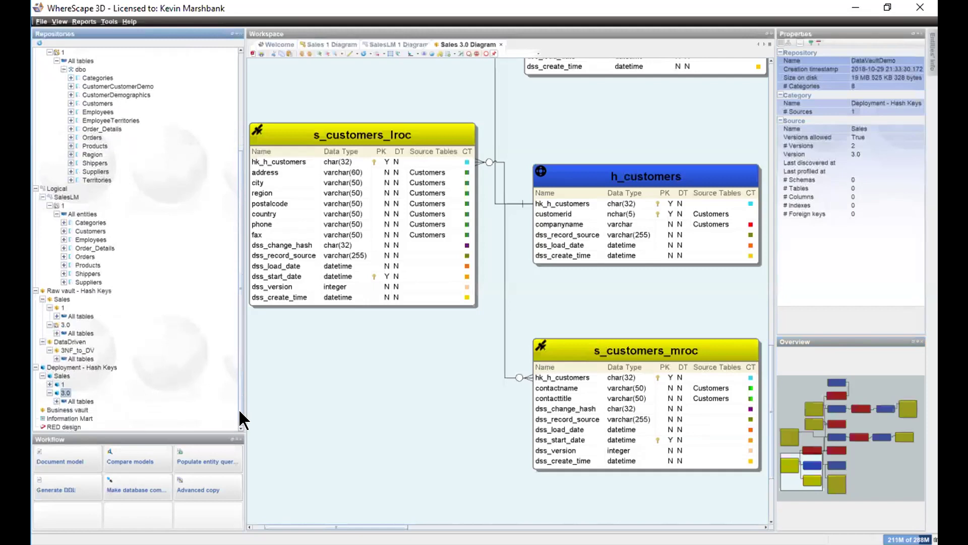
{"action": "right_click", "coordinate": [66, 385]}
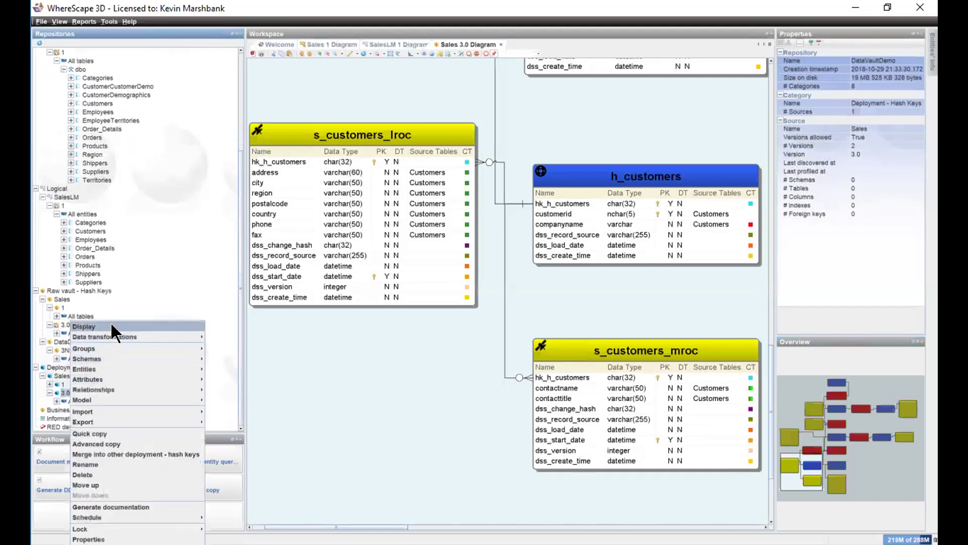
{"action": "left_click", "coordinate": [137, 324]}
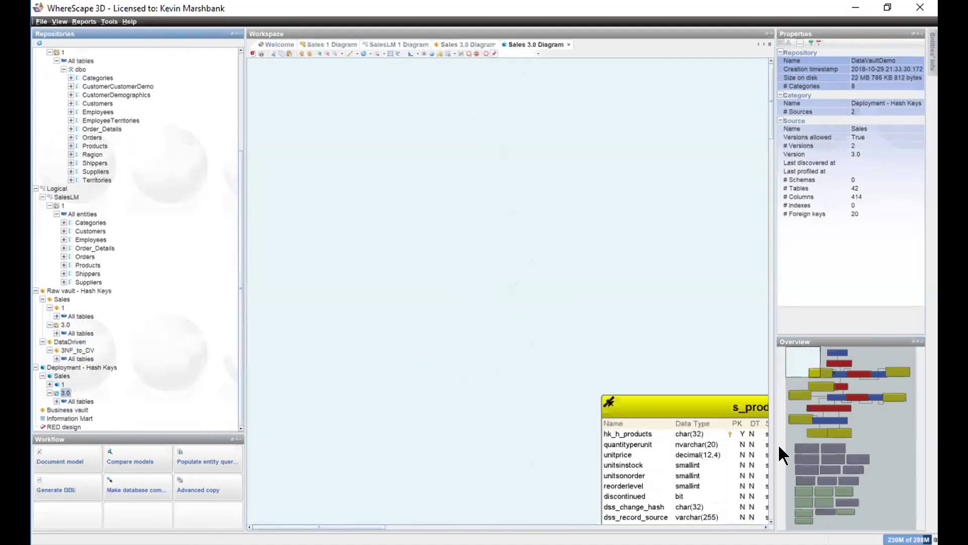
{"action": "left_click", "coordinate": [799, 448]}
{"action": "left_click_drag", "start_coordinate": [797, 445], "coordinate": [813, 496]}
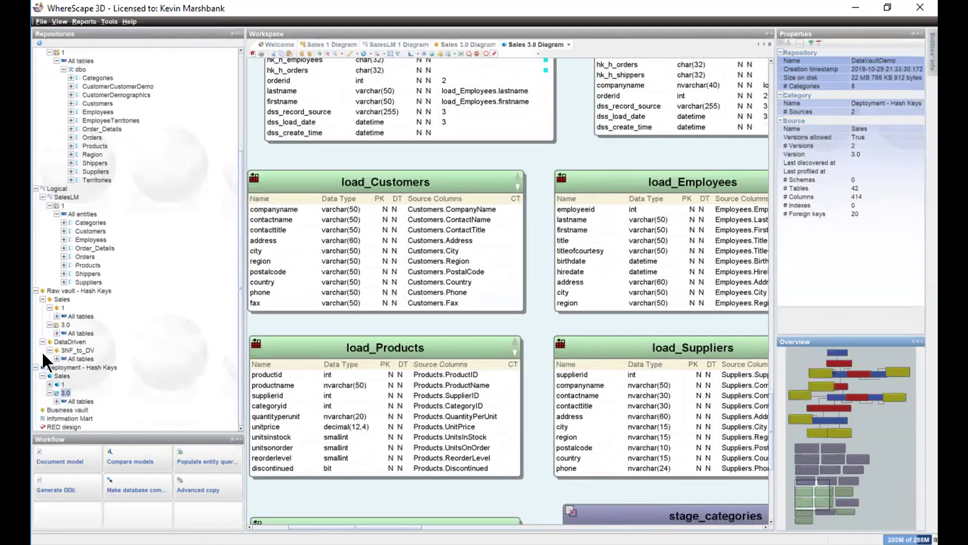
- Start exporting deployment model Sales 3.0 to WhereScape RED, making it database compatible with SQL Server as the target RDBMS
{"action": "right_click", "coordinate": [56, 388]}
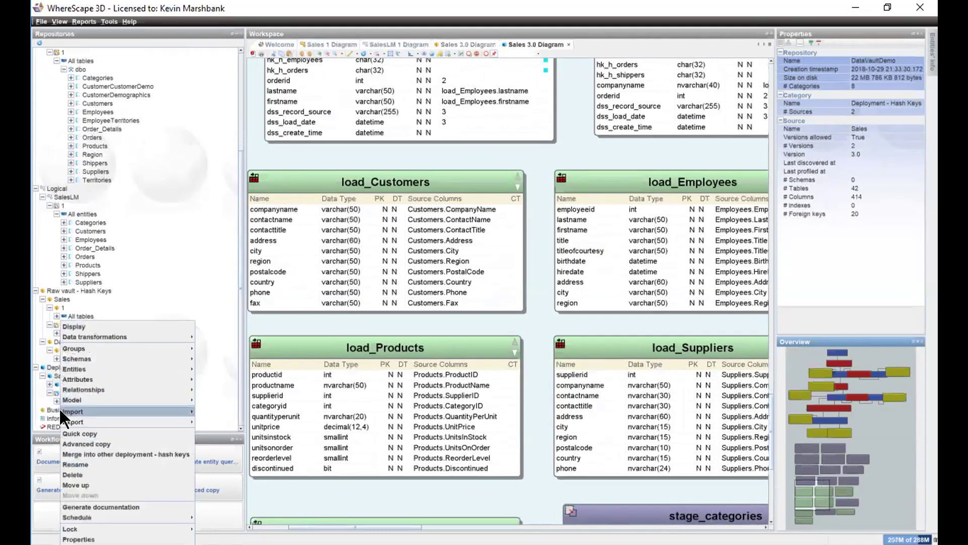
{"action": "mouse_move", "coordinate": [71, 419]}
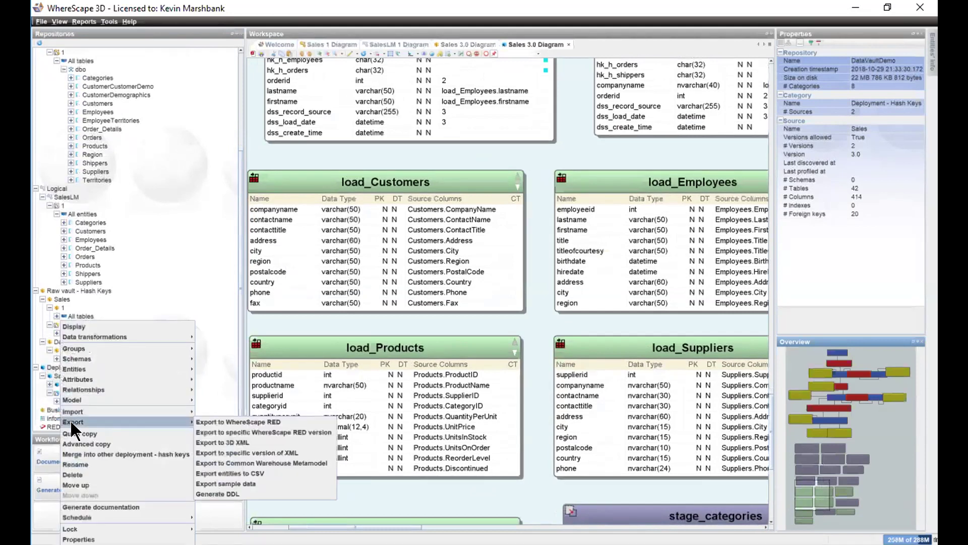
{"action": "left_click", "coordinate": [252, 423]}
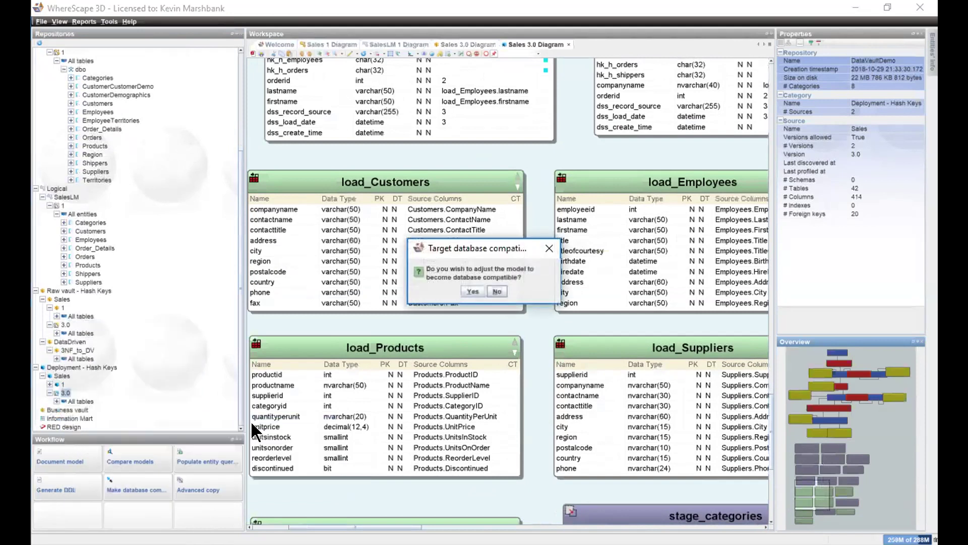
{"action": "left_click", "coordinate": [464, 287]}
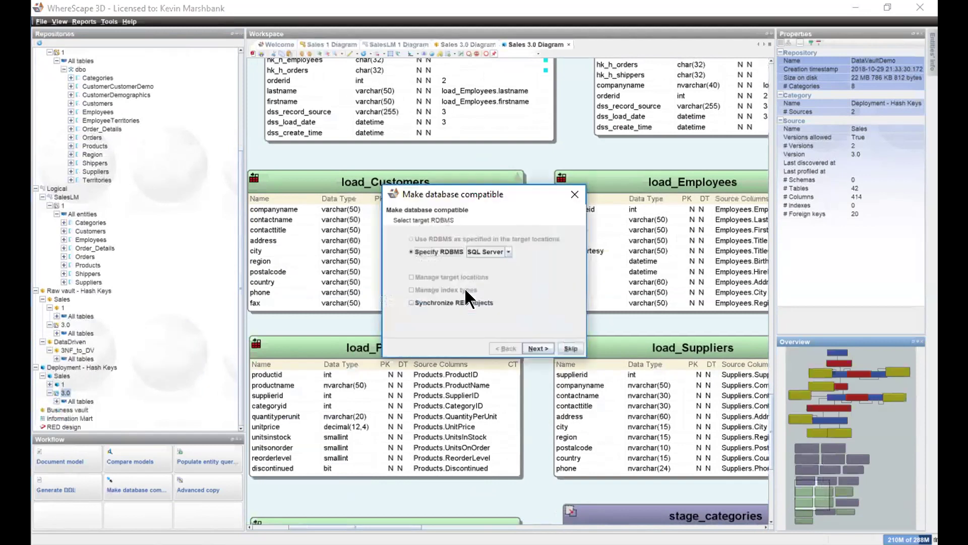
{"action": "left_click", "coordinate": [536, 348]}
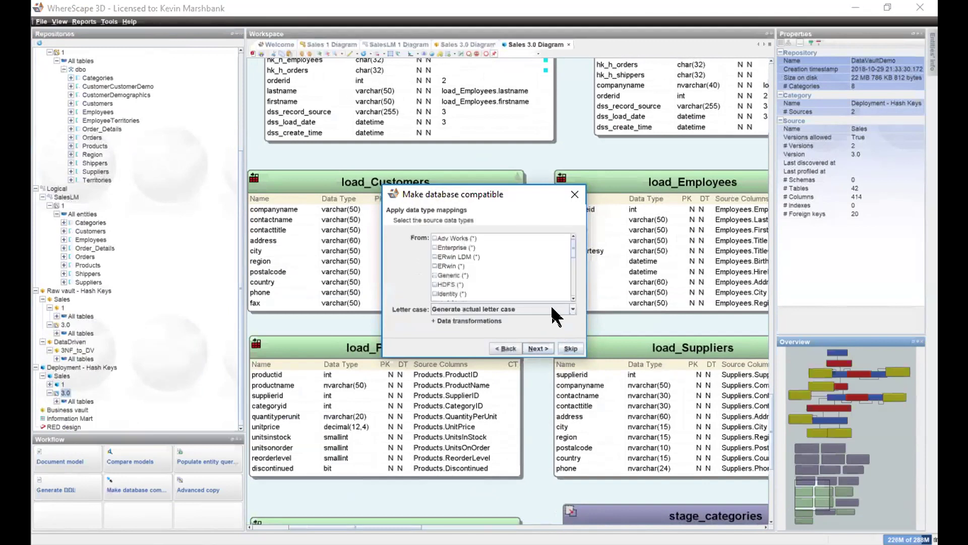
- Apply the data type mappings from SQL Server with the actual letter case and complete the export to WhereScape RED
{"action": "left_click_drag", "start_coordinate": [573, 258], "coordinate": [574, 279]}
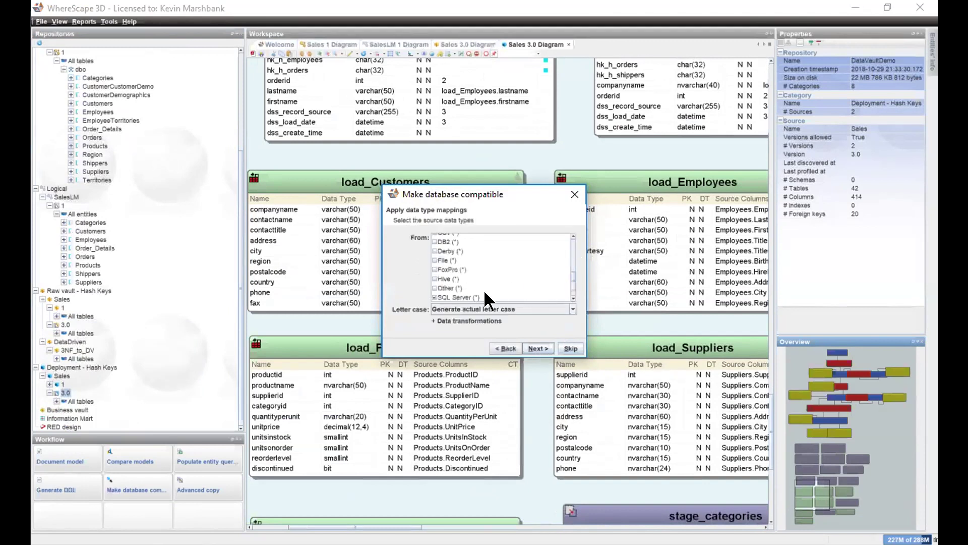
{"action": "left_click", "coordinate": [435, 297]}
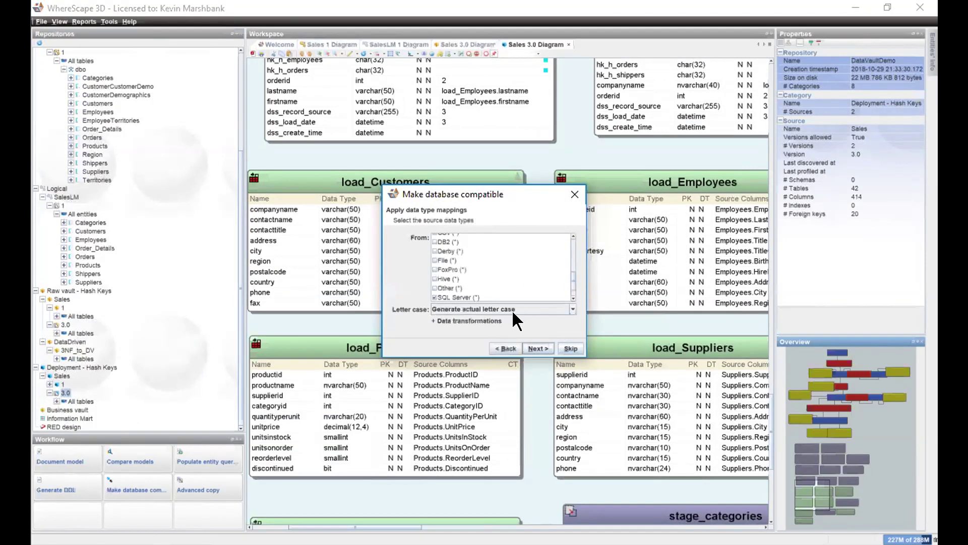
{"action": "left_click", "coordinate": [543, 348]}
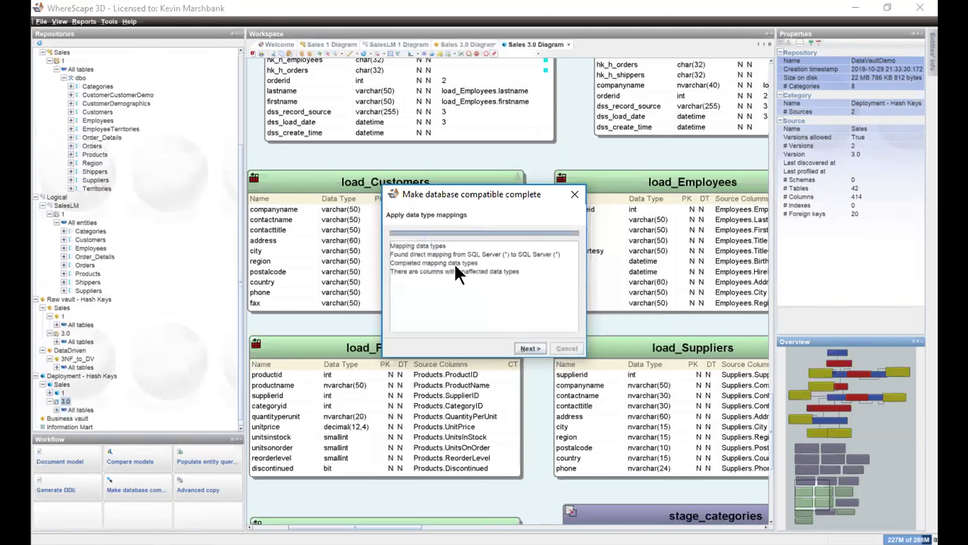
{"action": "left_click", "coordinate": [523, 347]}
{"action": "left_click", "coordinate": [523, 347]}
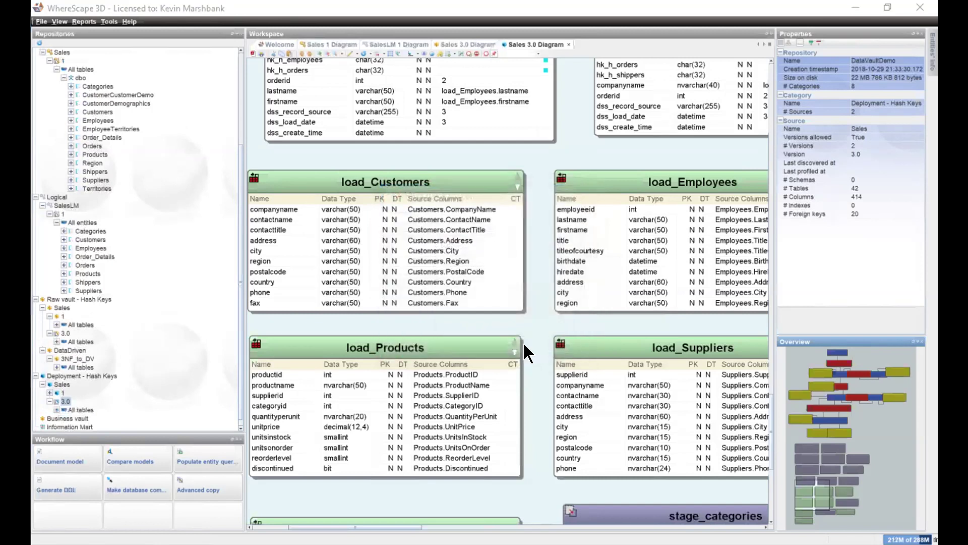
{"action": "left_click", "coordinate": [552, 330]}
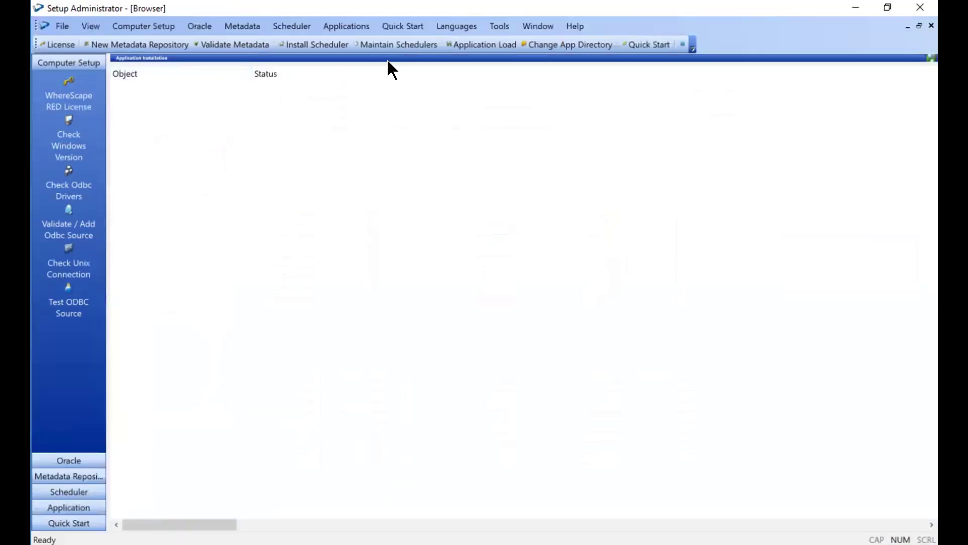
- In Setup Administrator, start installing the Sales application RED_Sales_3.0.xml and log on to the Demo_Repo data source
{"action": "left_click", "coordinate": [472, 45]}
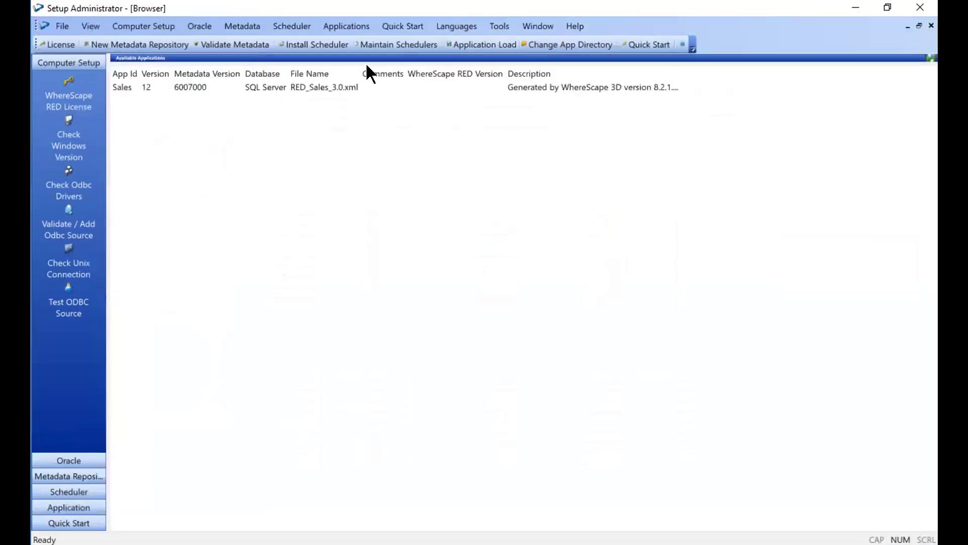
{"action": "right_click", "coordinate": [272, 90]}
{"action": "left_click", "coordinate": [293, 99]}
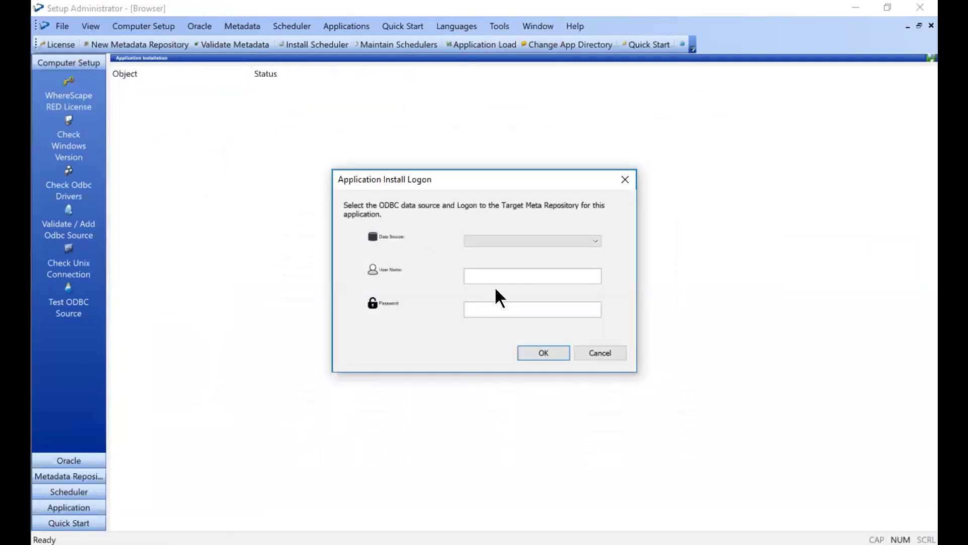
{"action": "left_click", "coordinate": [520, 241]}
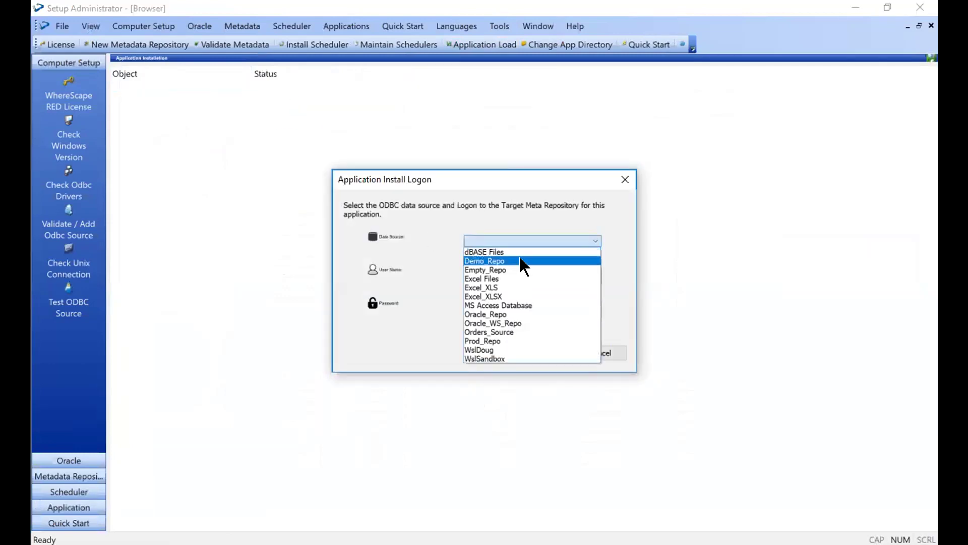
{"action": "left_click", "coordinate": [519, 258]}
{"action": "left_click", "coordinate": [535, 352]}
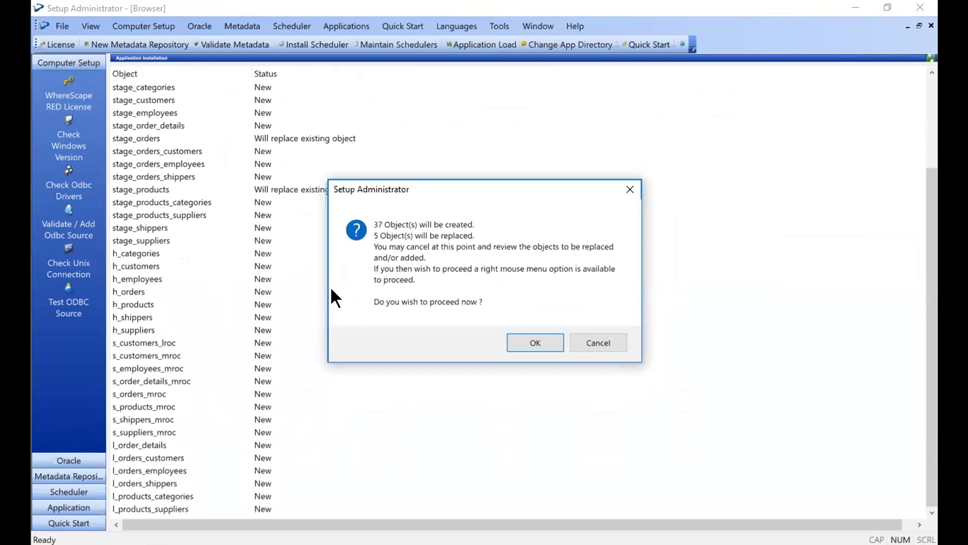
- Proceed with the object creation and replacement, and load the Sales application without row counts
{"action": "left_click", "coordinate": [517, 347]}
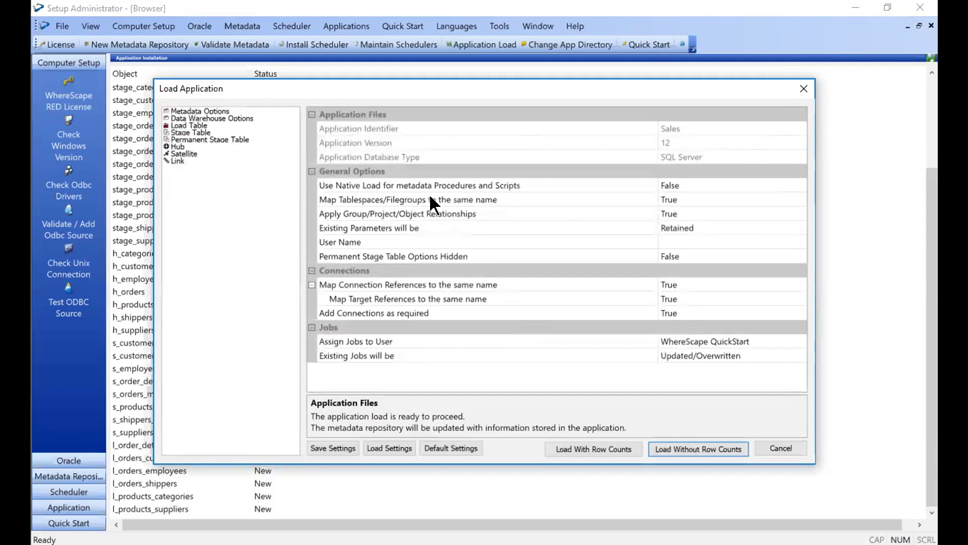
{"action": "left_click", "coordinate": [680, 448]}
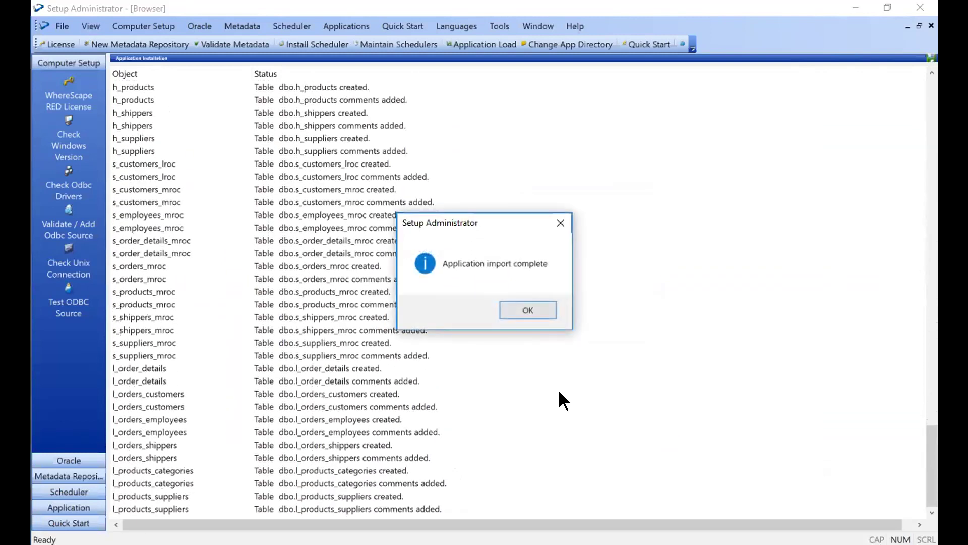
{"action": "left_click", "coordinate": [520, 309]}
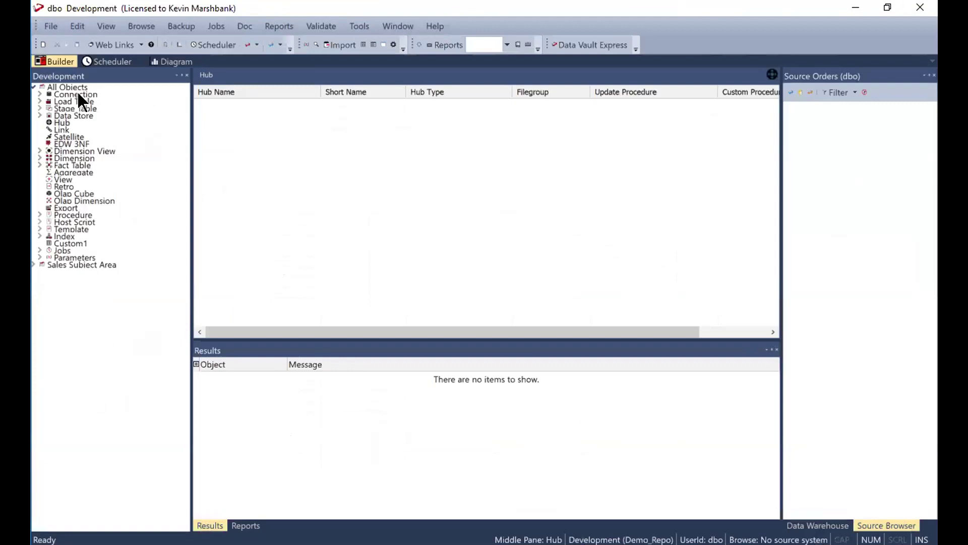
- In WhereScape RED, refresh the All Objects tree and expand the Hub group to show the imported hubs
{"action": "right_click", "coordinate": [77, 84]}
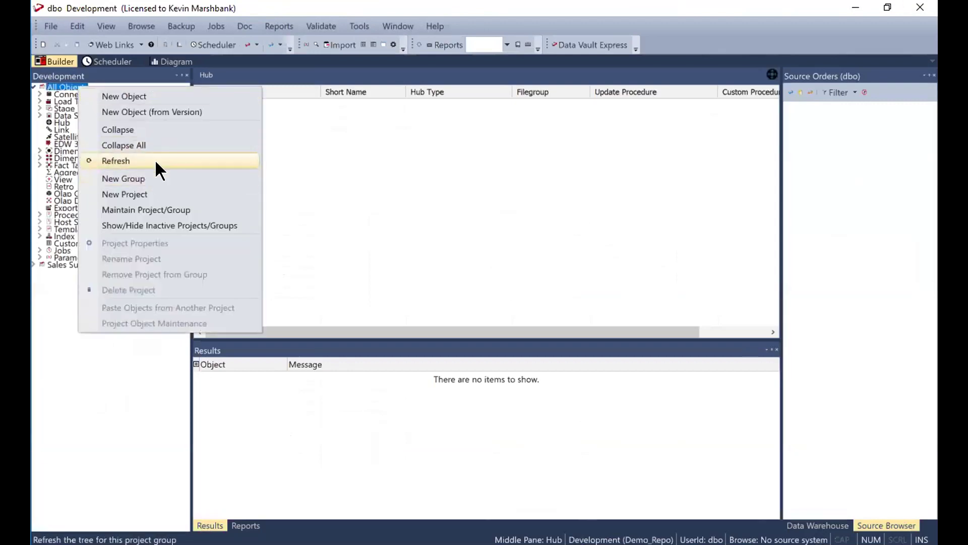
{"action": "left_click", "coordinate": [155, 160]}
{"action": "left_click", "coordinate": [38, 83]}
{"action": "left_click", "coordinate": [37, 85]}
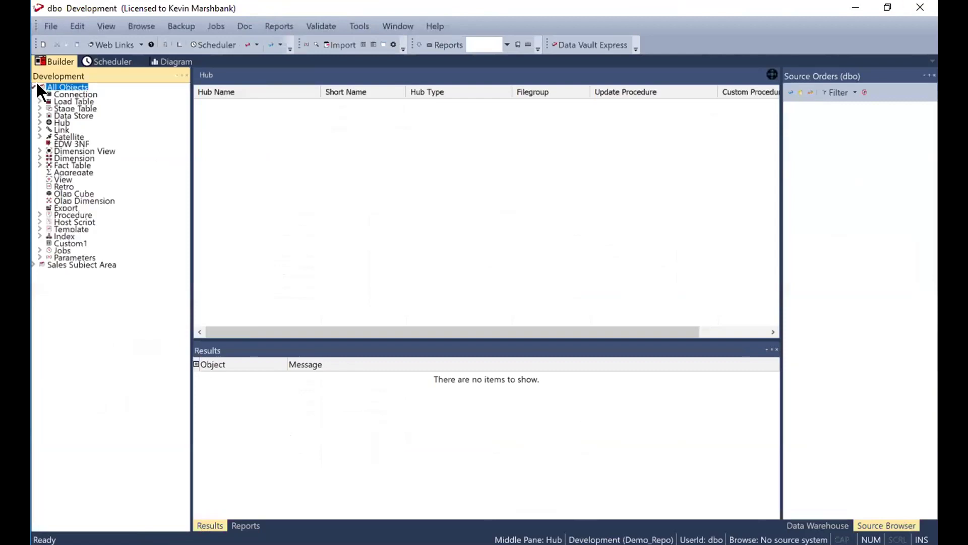
{"action": "left_click", "coordinate": [39, 123]}
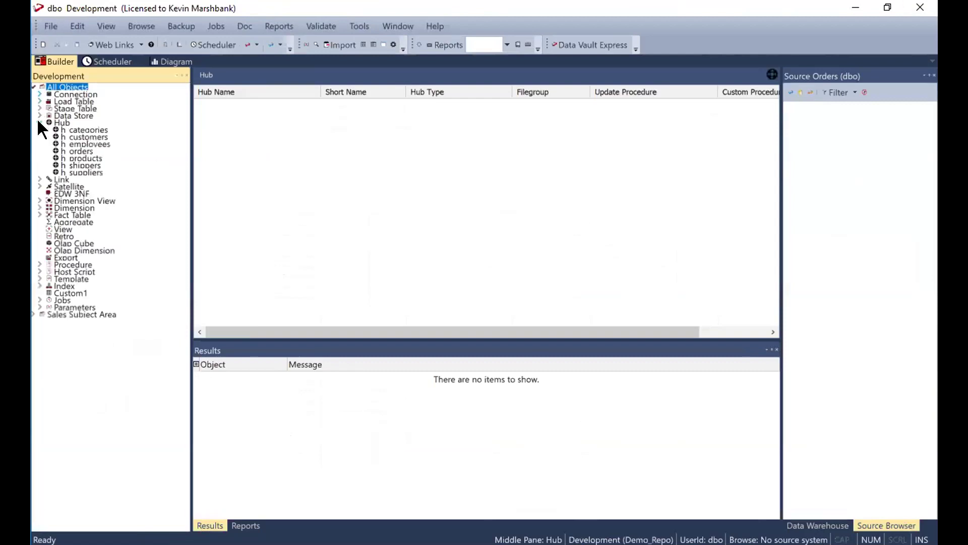
- Expand the Link, Satellite, Load Table and Stage Table groups in the object tree to show their imported objects
{"action": "left_click", "coordinate": [40, 179]}
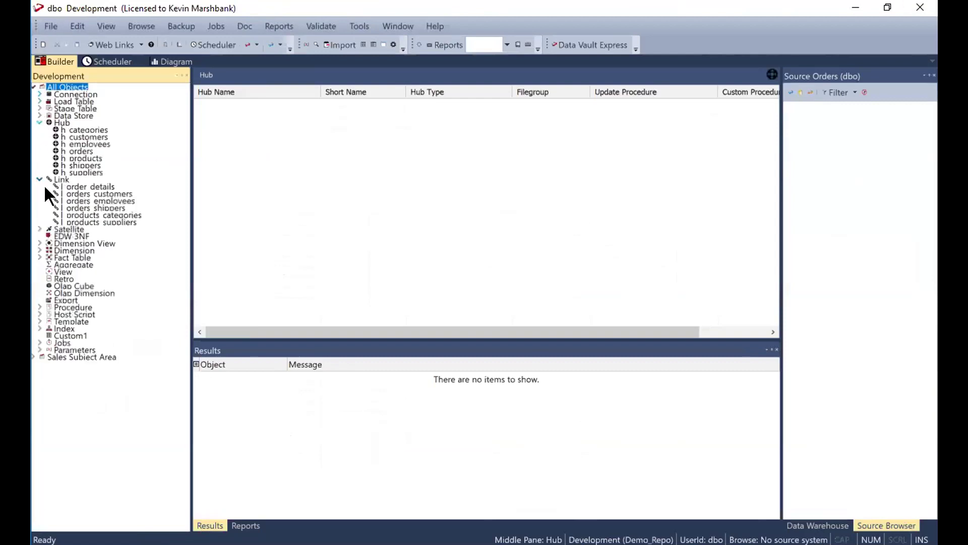
{"action": "left_click", "coordinate": [40, 229]}
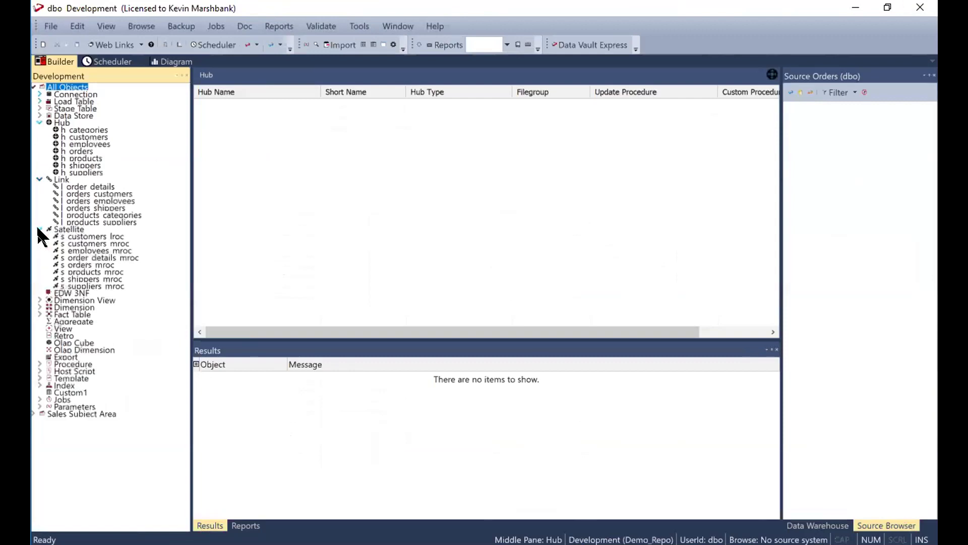
{"action": "left_click", "coordinate": [40, 102]}
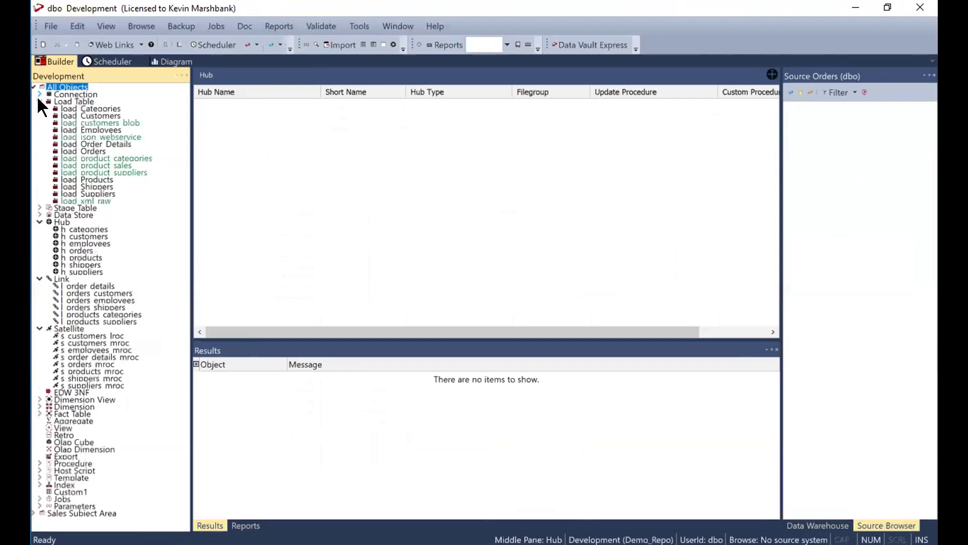
{"action": "left_click", "coordinate": [39, 207]}
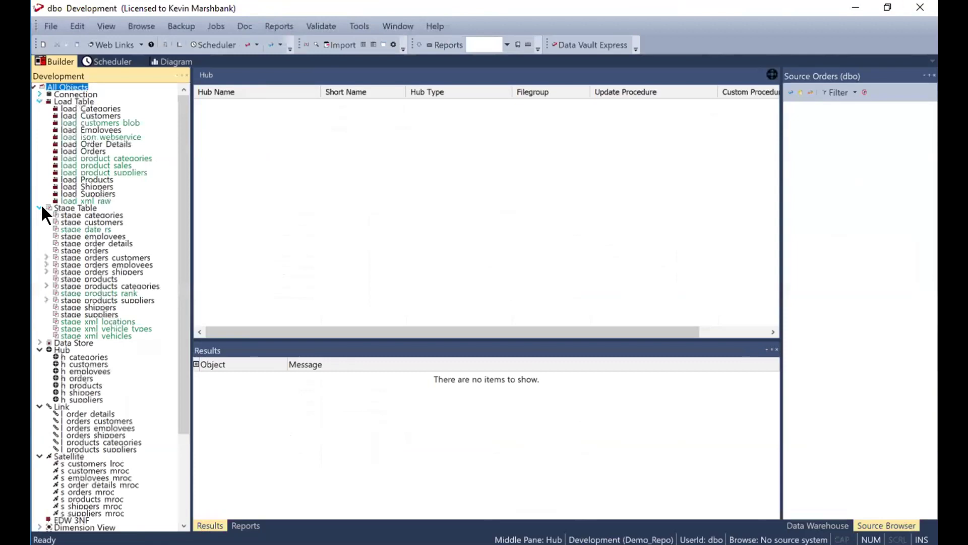
- Load the load_Customers table from its source and display its data
{"action": "left_click", "coordinate": [92, 115]}
{"action": "right_click", "coordinate": [93, 115]}
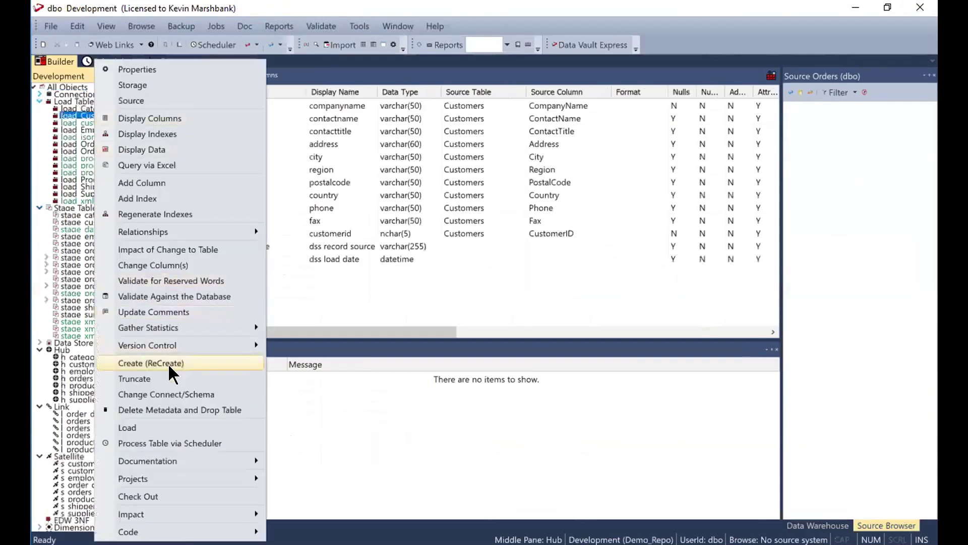
{"action": "left_click", "coordinate": [166, 427]}
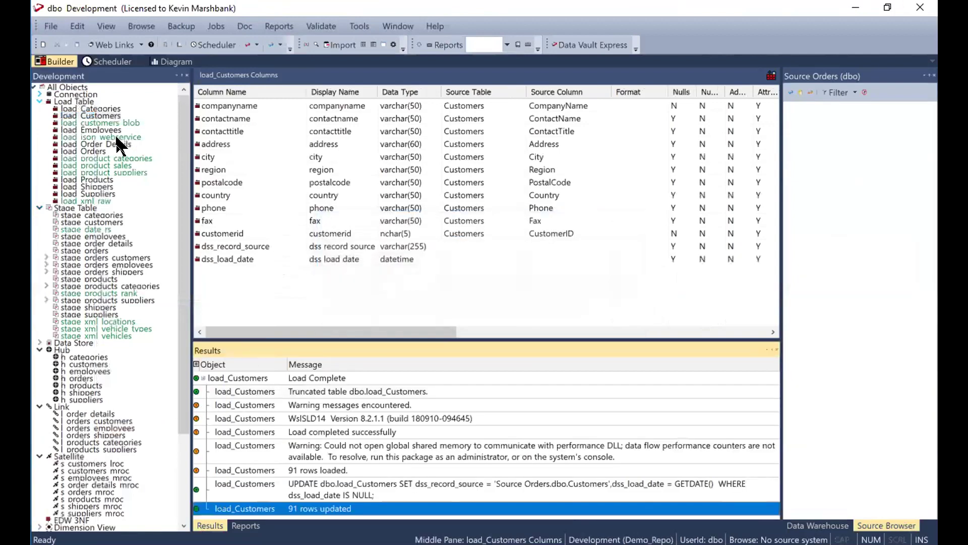
{"action": "right_click", "coordinate": [102, 113]}
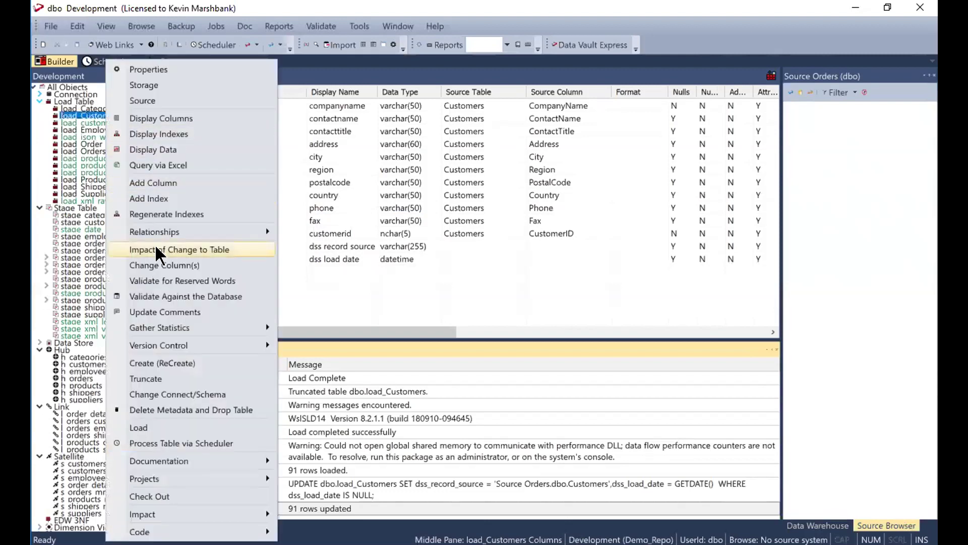
{"action": "left_click", "coordinate": [154, 149]}
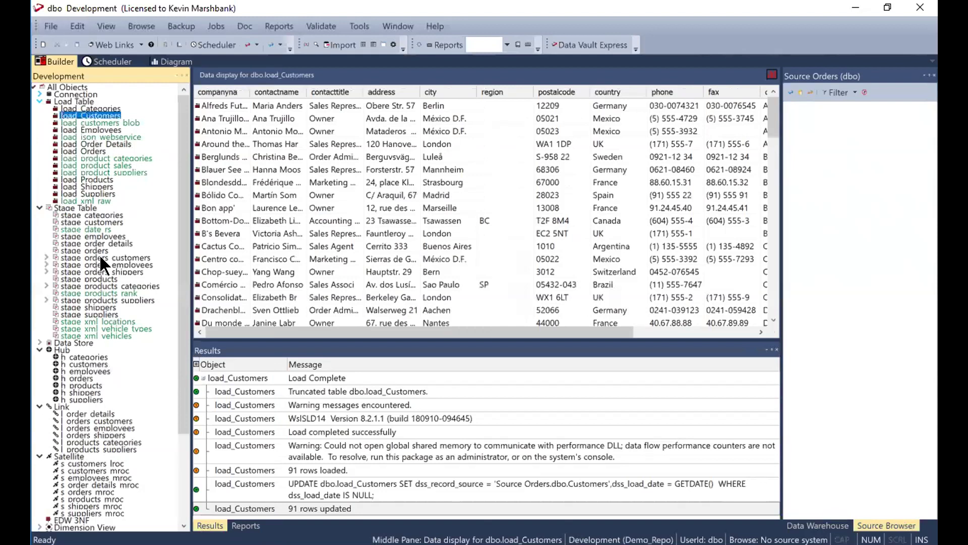
- Rebuild the update procedure of the stage_customers stage table and execute it
{"action": "left_click", "coordinate": [93, 221]}
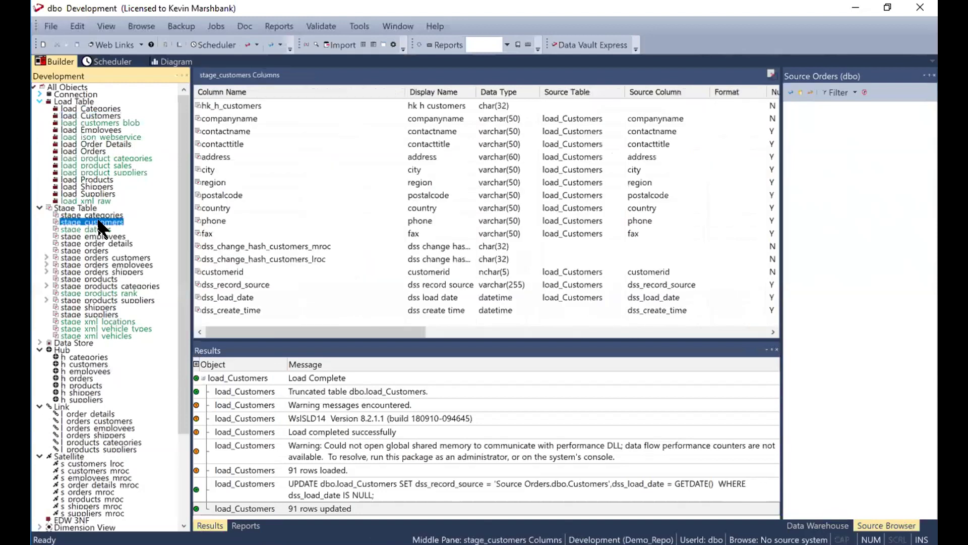
{"action": "right_click", "coordinate": [98, 222]}
{"action": "mouse_move", "coordinate": [151, 532]}
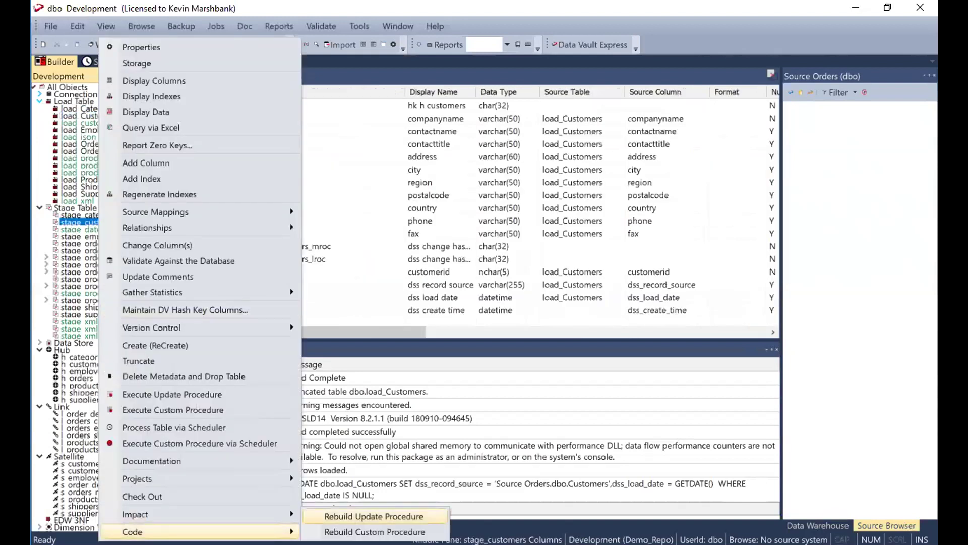
{"action": "left_click", "coordinate": [374, 516]}
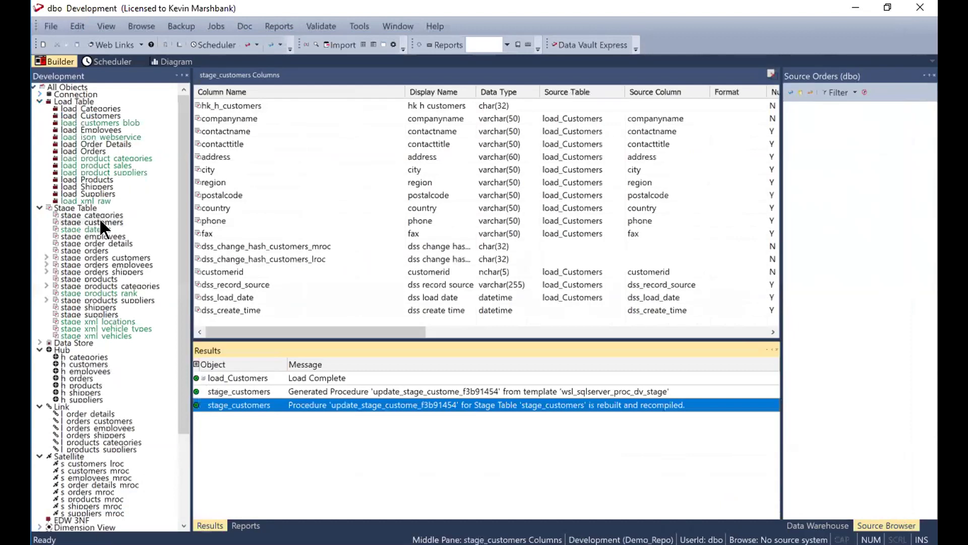
{"action": "right_click", "coordinate": [100, 222]}
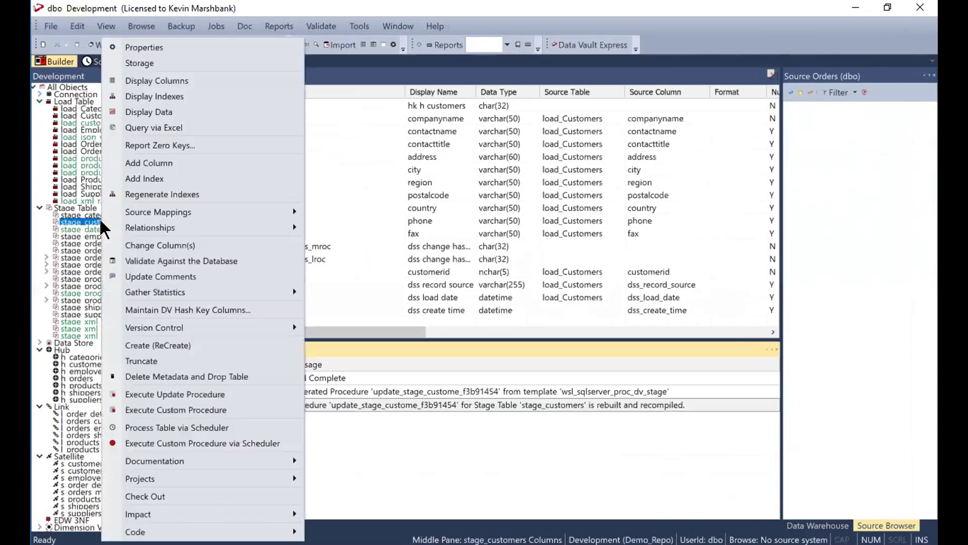
{"action": "left_click", "coordinate": [192, 393]}
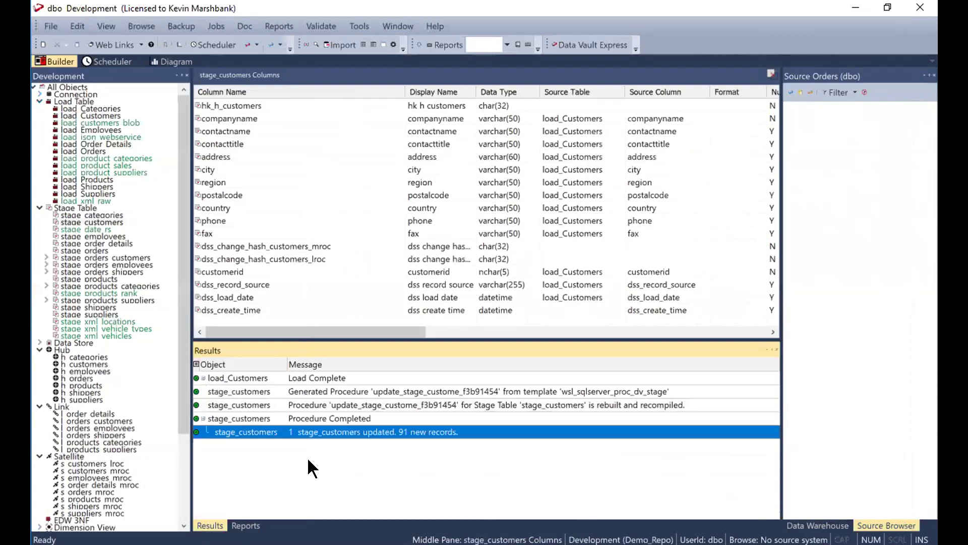
- Display the stage_customers data and examine the hash key, change hash and dss_record_source columns, widening the record source column
{"action": "right_click", "coordinate": [98, 222]}
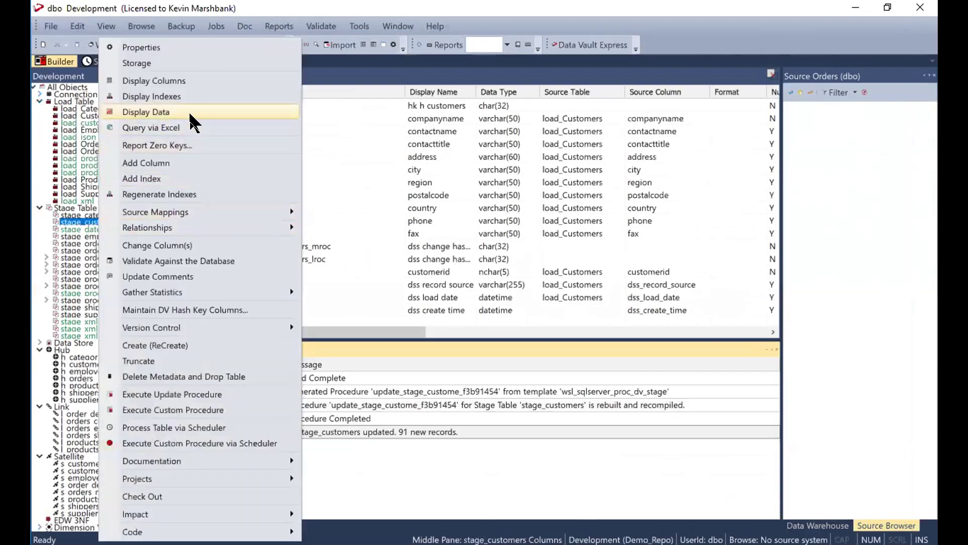
{"action": "left_click", "coordinate": [193, 123]}
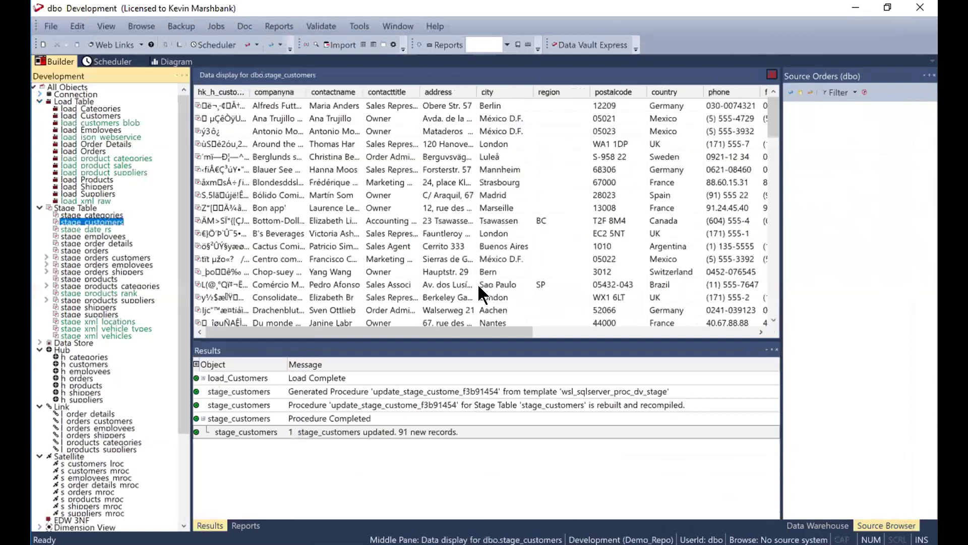
{"action": "left_click_drag", "start_coordinate": [432, 334], "coordinate": [347, 339]}
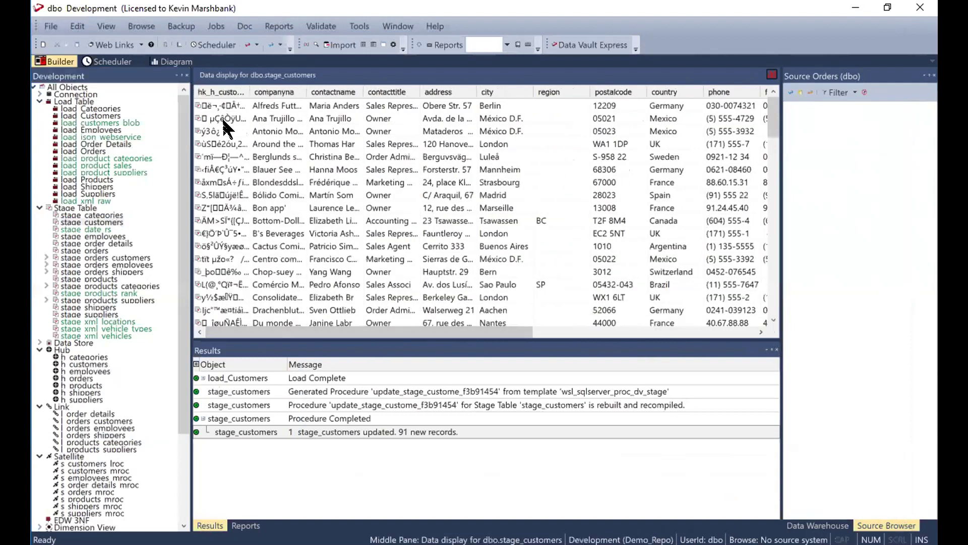
{"action": "left_click_drag", "start_coordinate": [247, 82], "coordinate": [278, 82]}
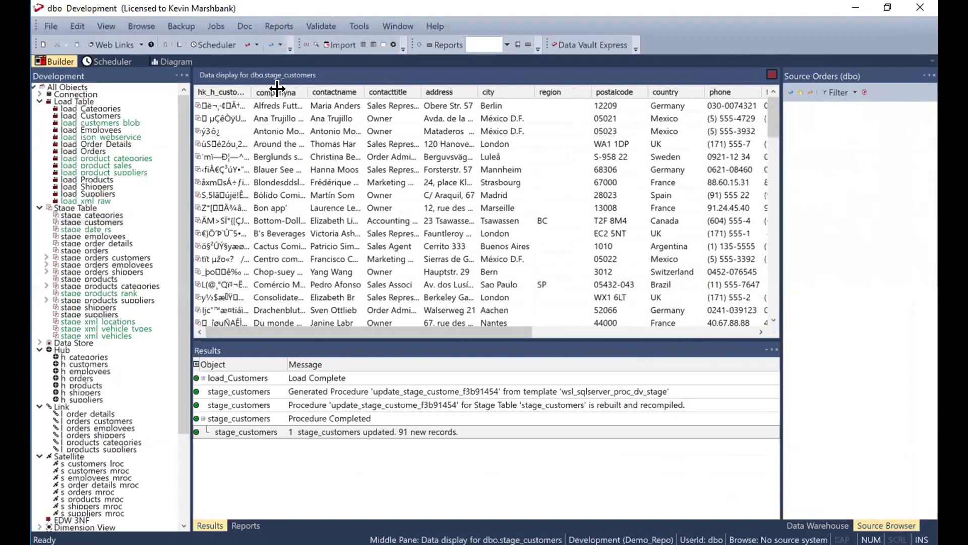
{"action": "left_click", "coordinate": [659, 333]}
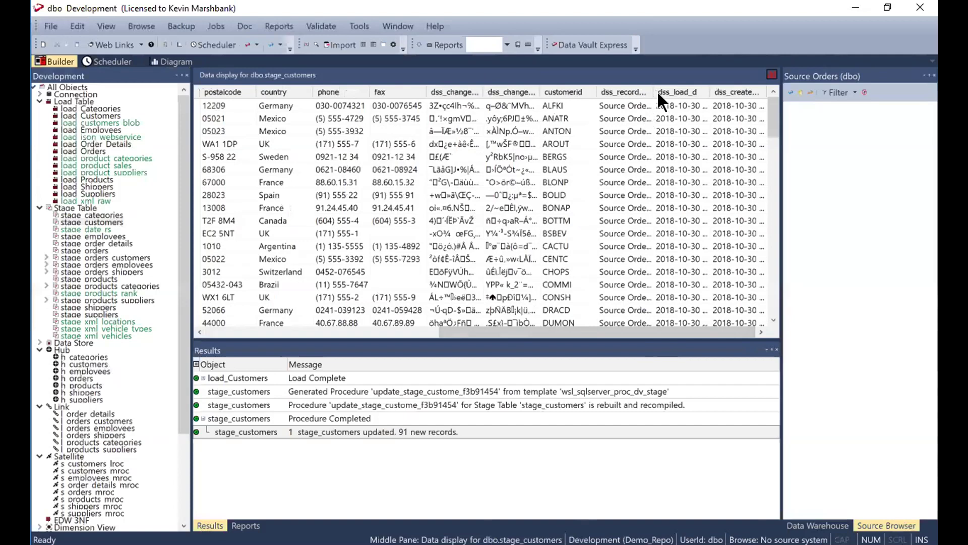
{"action": "left_click_drag", "start_coordinate": [654, 87], "coordinate": [737, 90]}
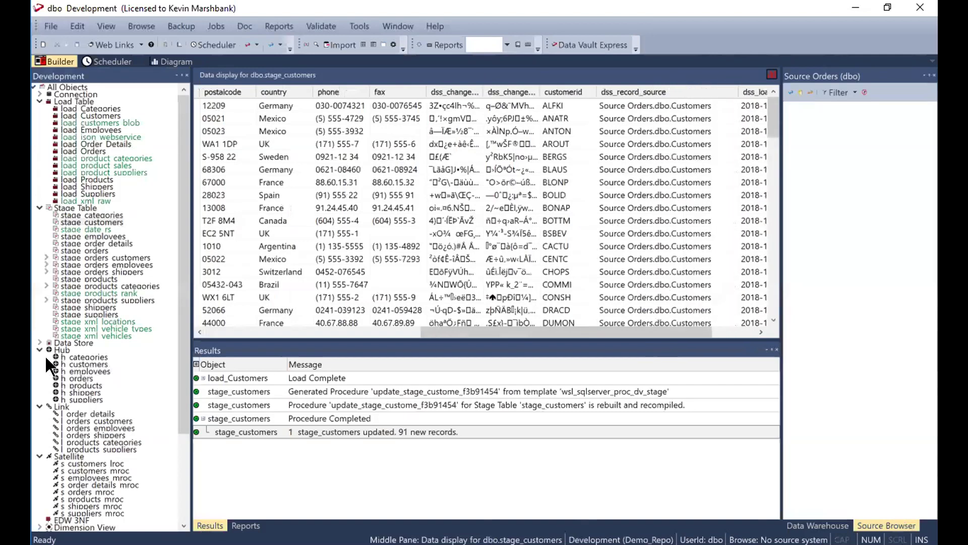
- Rebuild the h_customers hub's update procedure from the wsl_sqlserver_proc_dv_perm template and execute it
{"action": "left_click", "coordinate": [78, 364]}
{"action": "right_click", "coordinate": [78, 364]}
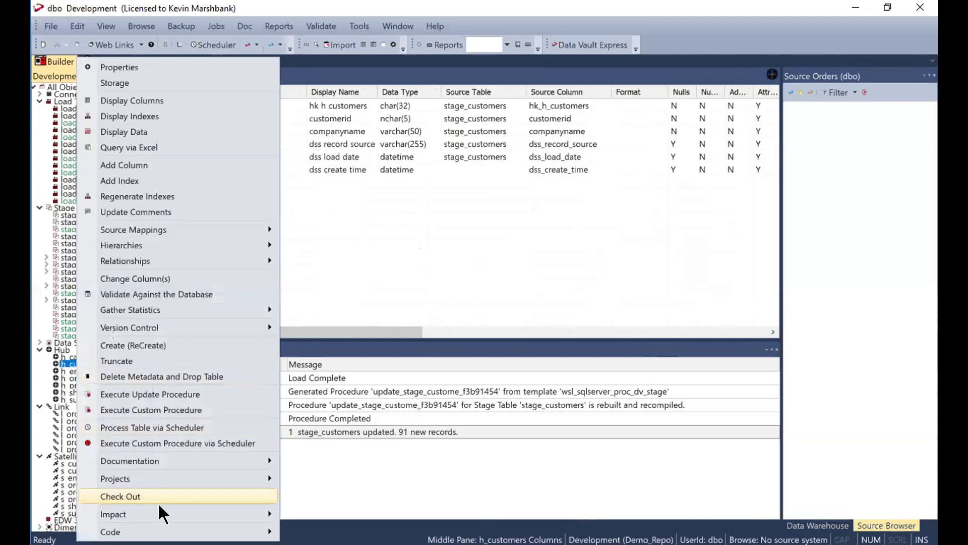
{"action": "mouse_move", "coordinate": [151, 532]}
{"action": "left_click", "coordinate": [335, 515]}
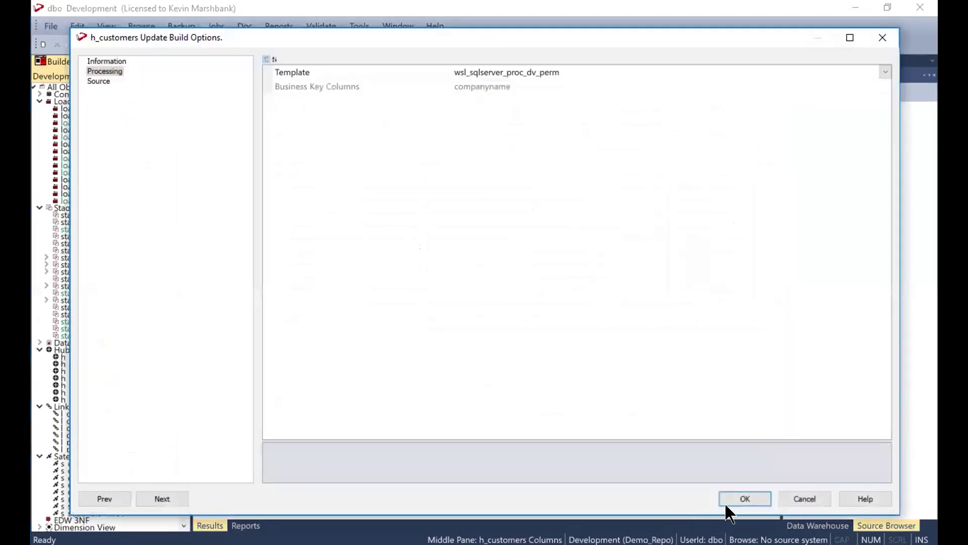
{"action": "left_click", "coordinate": [746, 502]}
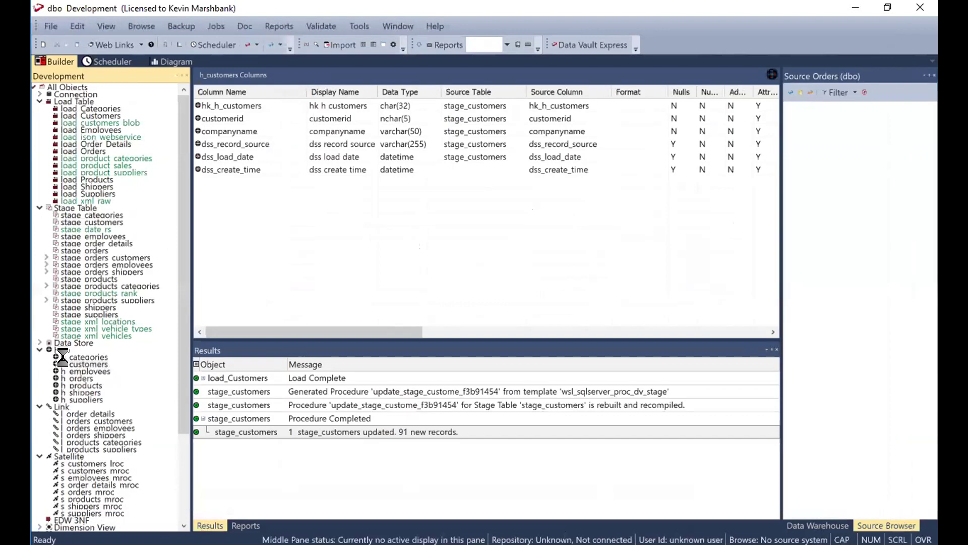
{"action": "right_click", "coordinate": [71, 365]}
{"action": "left_click", "coordinate": [98, 392]}
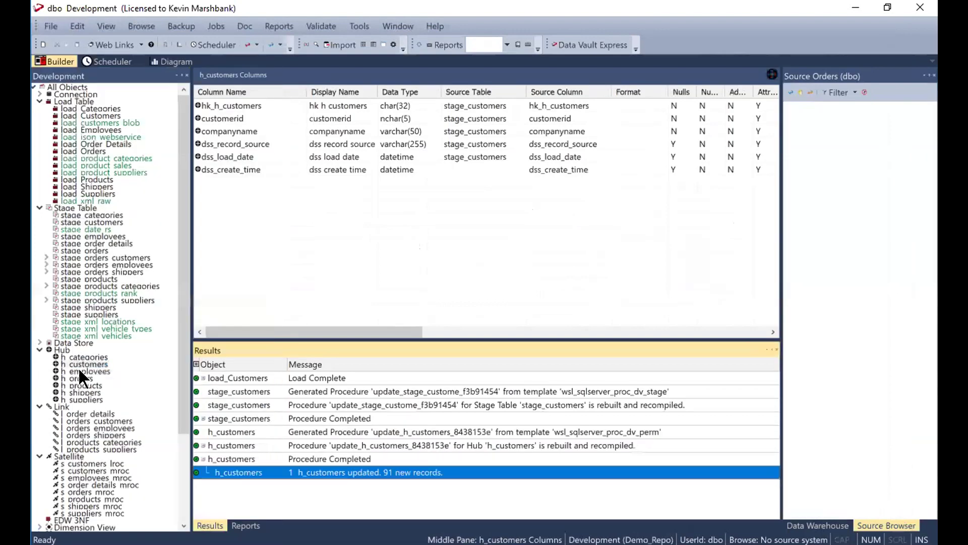
- Display the data of the h_customers hub
{"action": "left_click", "coordinate": [79, 365]}
{"action": "right_click", "coordinate": [80, 372]}
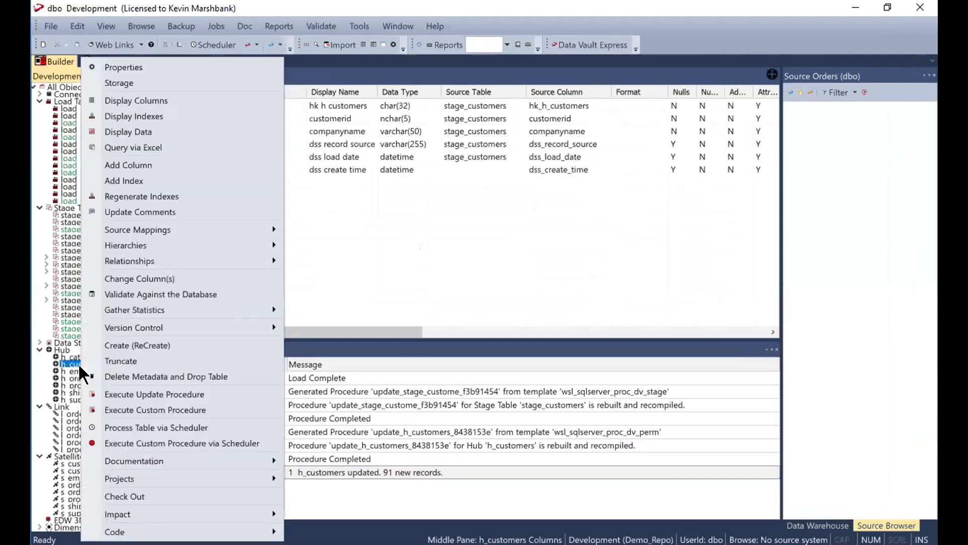
{"action": "left_click", "coordinate": [147, 132]}
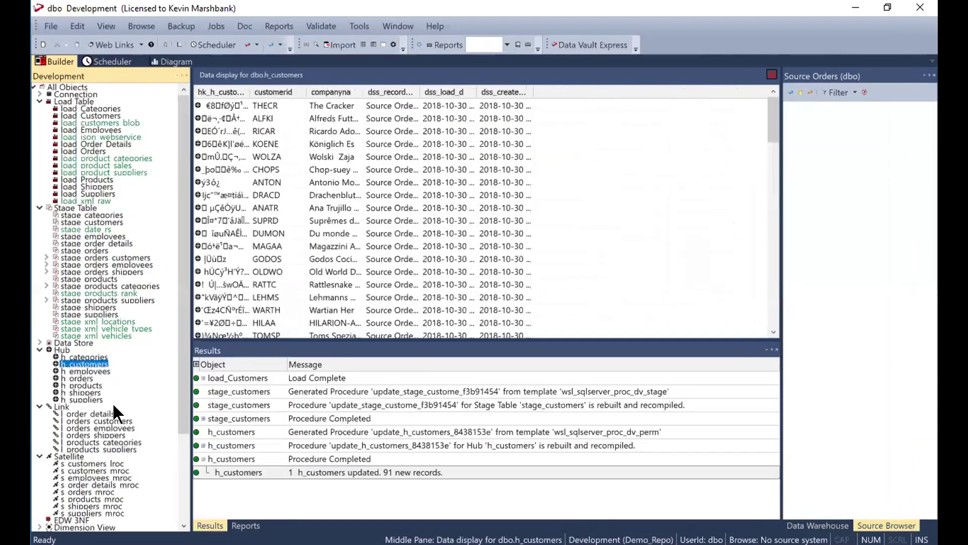
- Rebuild the update procedure of the s_customers_lroc satellite with the wsl_sqlserver_proc_dv_perm template
{"action": "left_click", "coordinate": [79, 470]}
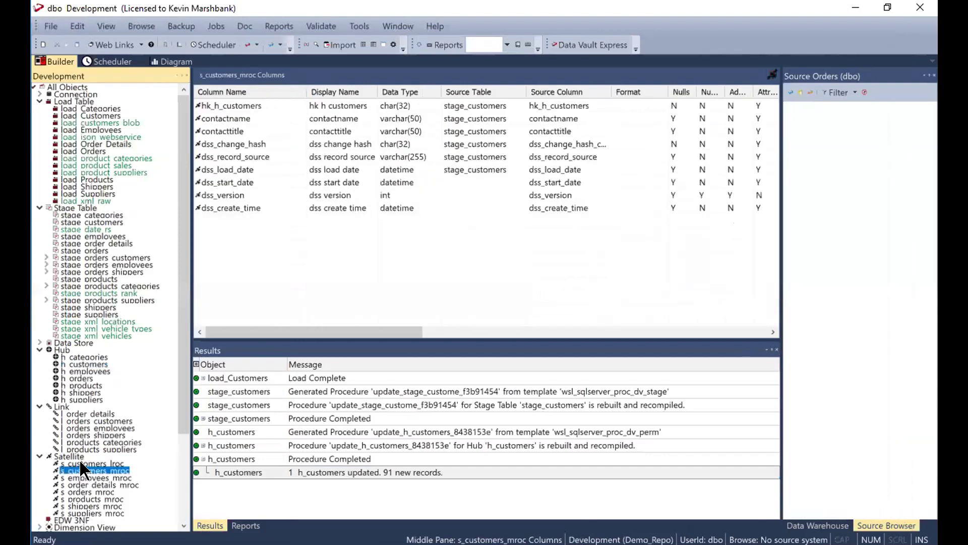
{"action": "left_click", "coordinate": [80, 463]}
{"action": "right_click", "coordinate": [80, 463]}
{"action": "mouse_move", "coordinate": [192, 531]}
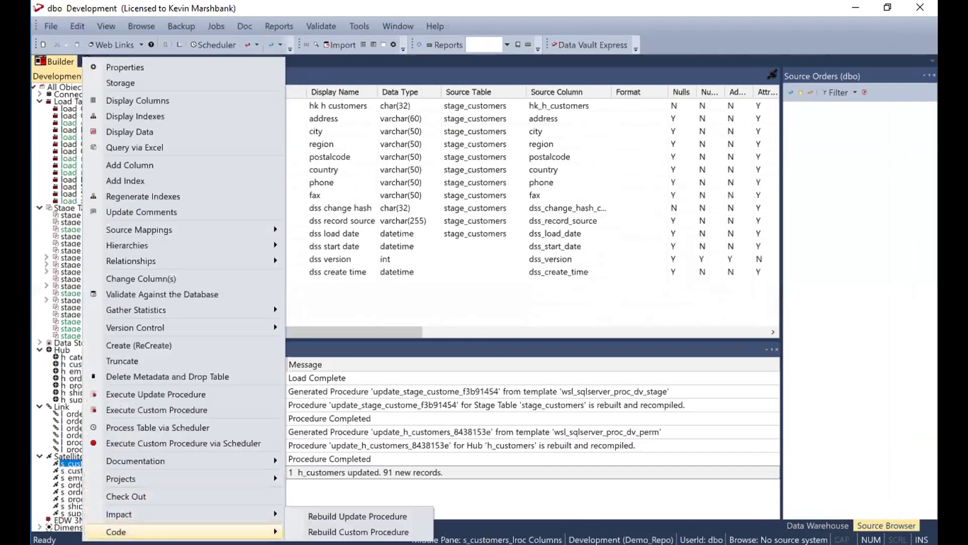
{"action": "left_click", "coordinate": [343, 515]}
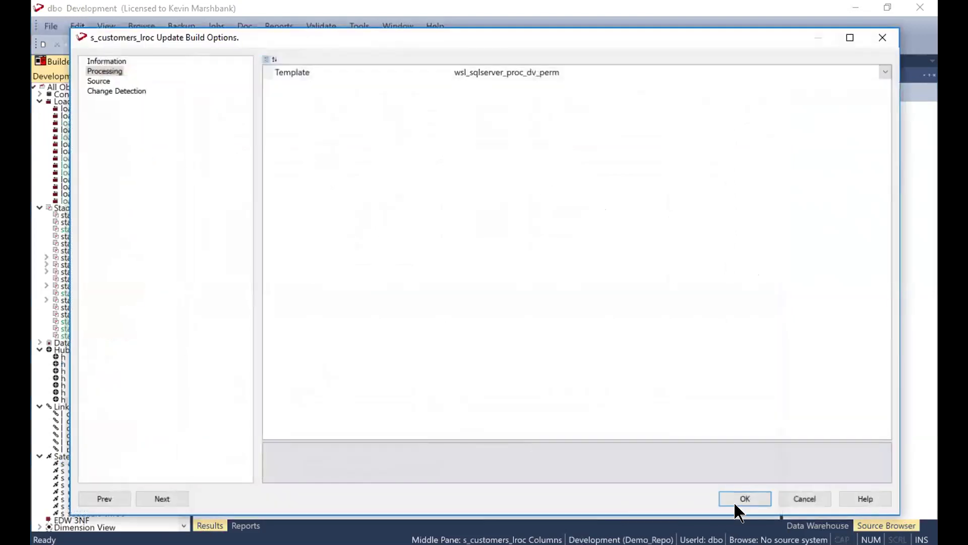
{"action": "left_click", "coordinate": [736, 500]}
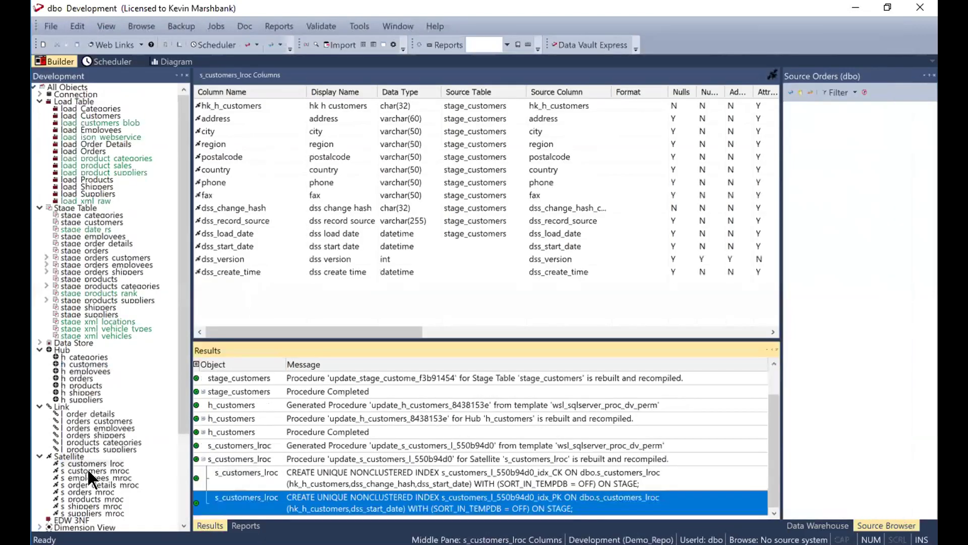
- Rebuild the update procedure of the s_customers_mroc satellite with the wsl_sqlserver_proc_dv_perm template
{"action": "right_click", "coordinate": [88, 472]}
{"action": "mouse_move", "coordinate": [242, 530]}
{"action": "left_click", "coordinate": [353, 515]}
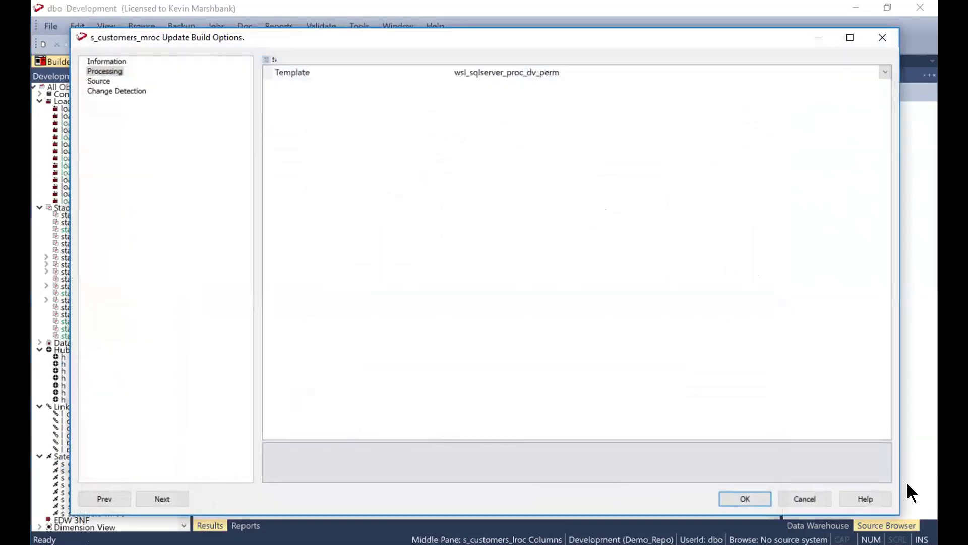
{"action": "left_click", "coordinate": [762, 499]}
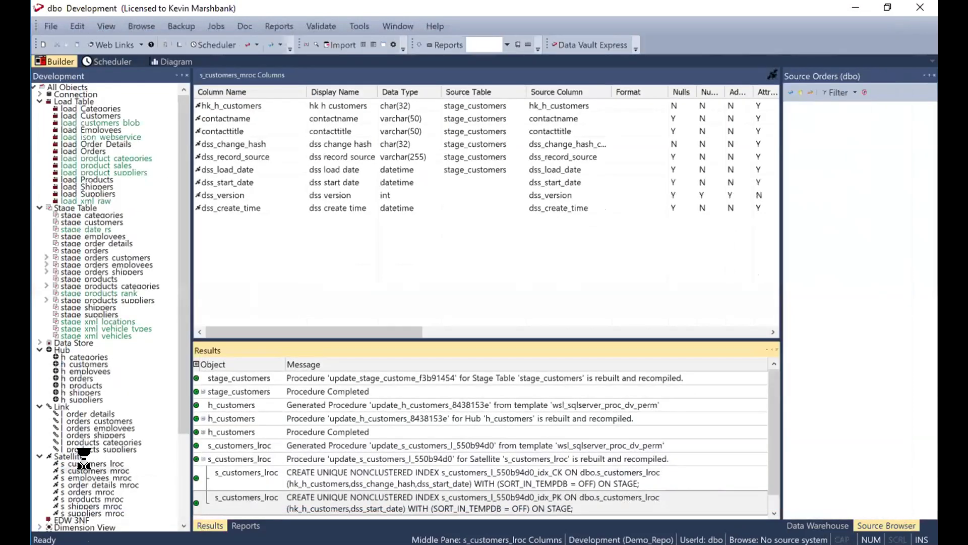
- Execute the s_customers_lroc update procedure and display the satellite's data through to its load date, start date and version columns
{"action": "right_click", "coordinate": [91, 460]}
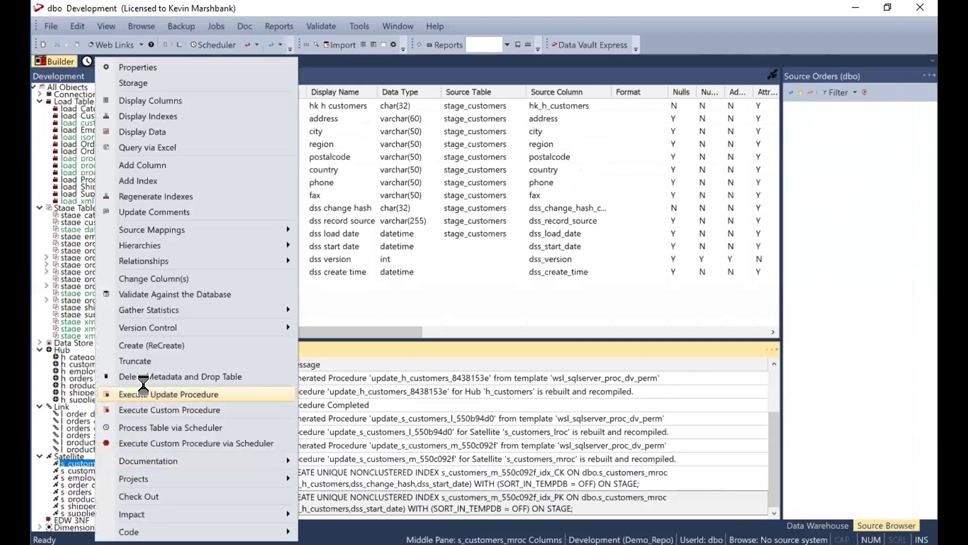
{"action": "left_click", "coordinate": [144, 392]}
{"action": "right_click", "coordinate": [74, 460]}
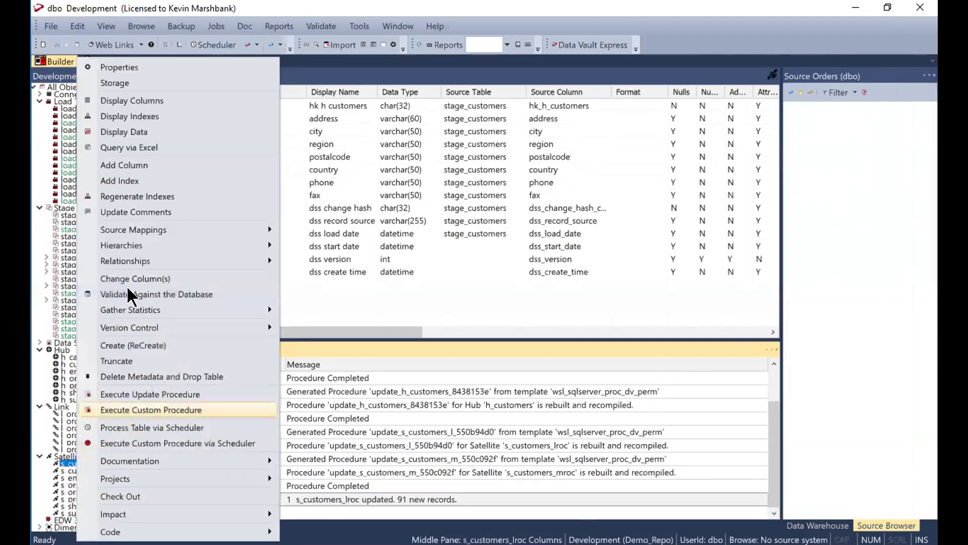
{"action": "left_click", "coordinate": [121, 133]}
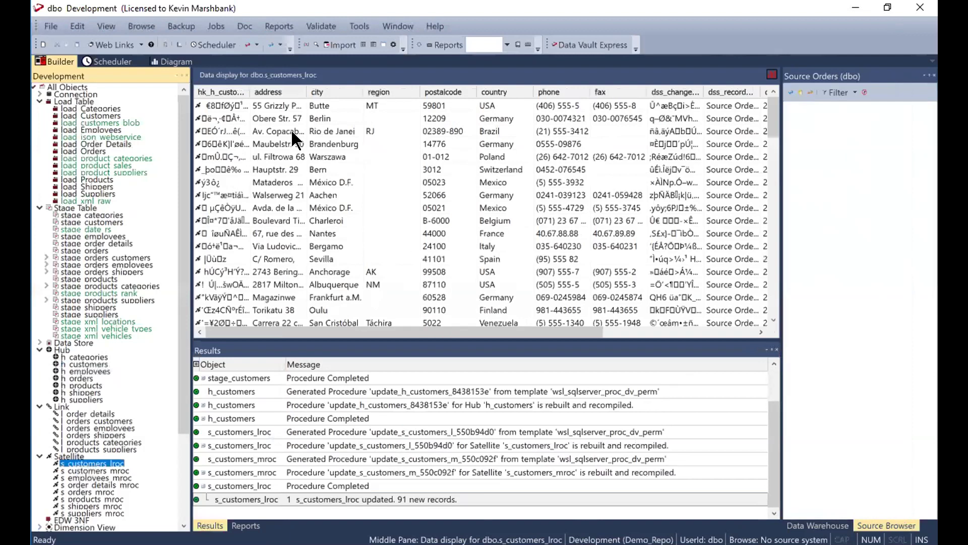
{"action": "left_click_drag", "start_coordinate": [389, 333], "coordinate": [526, 336]}
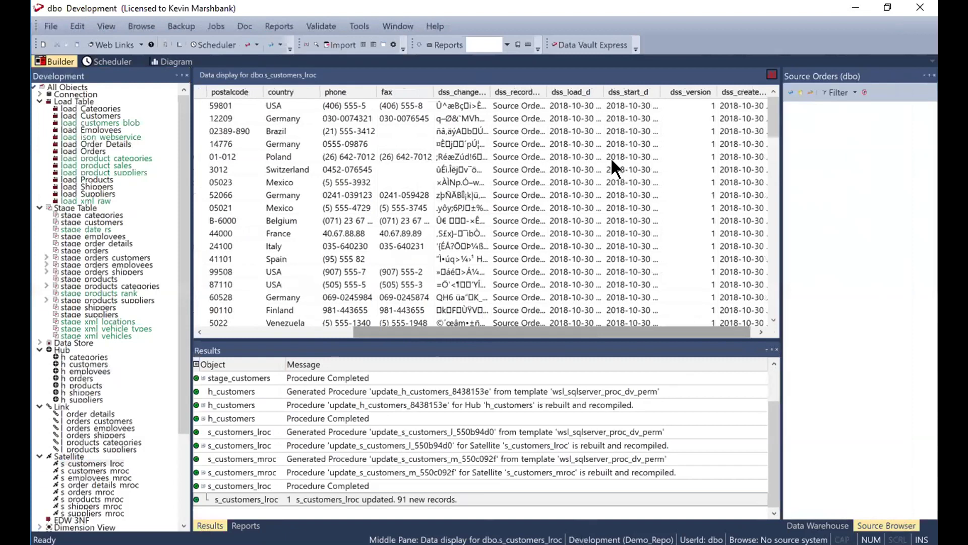
- Display the track back diagram of the s_customers_lroc satellite
{"action": "right_click", "coordinate": [95, 463]}
{"action": "mouse_move", "coordinate": [159, 511]}
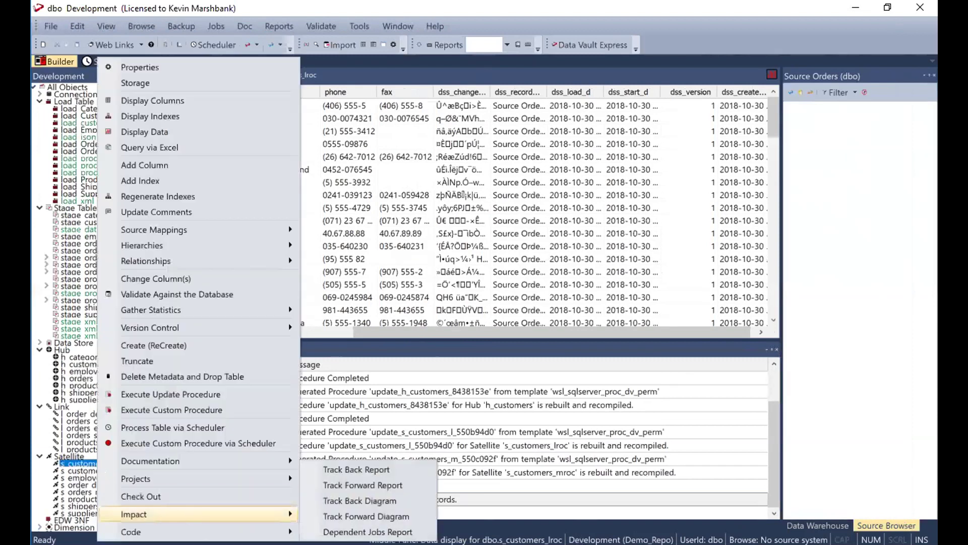
{"action": "left_click", "coordinate": [352, 498]}
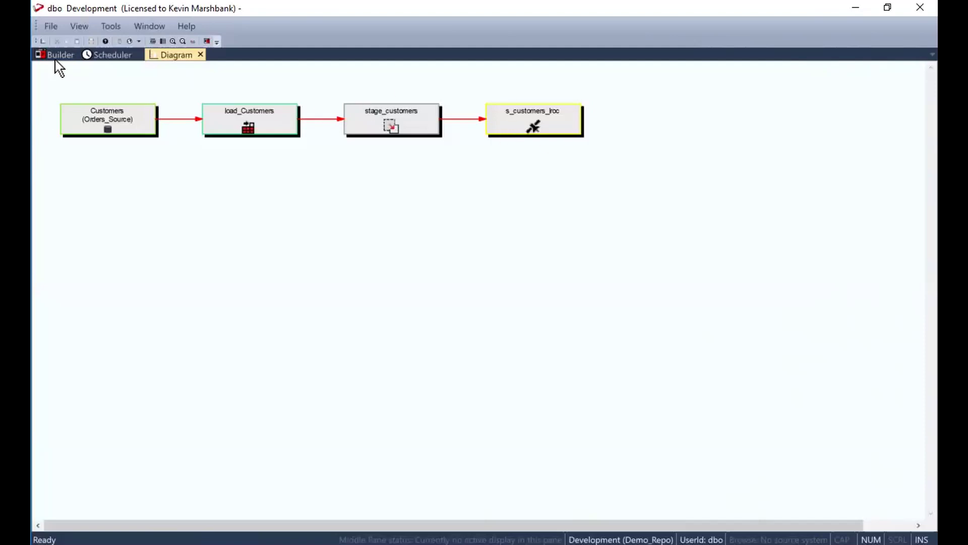
- Generate a links diagram for the h_customers hub across all projects with 8 link levels and view its linked tables
{"action": "left_click", "coordinate": [40, 41]}
{"action": "left_click", "coordinate": [440, 231]}
{"action": "left_click", "coordinate": [525, 230]}
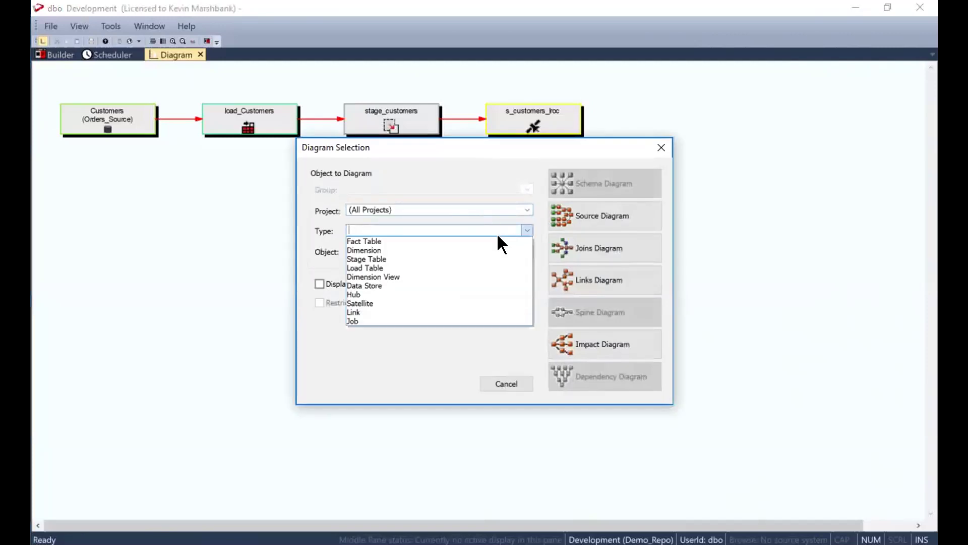
{"action": "left_click", "coordinate": [473, 294]}
{"action": "left_click", "coordinate": [525, 251]}
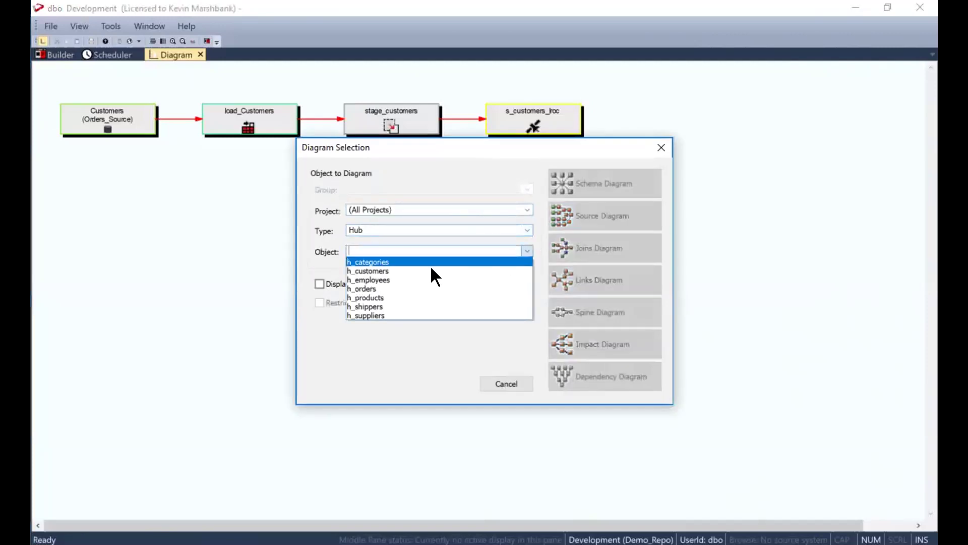
{"action": "left_click", "coordinate": [434, 271]}
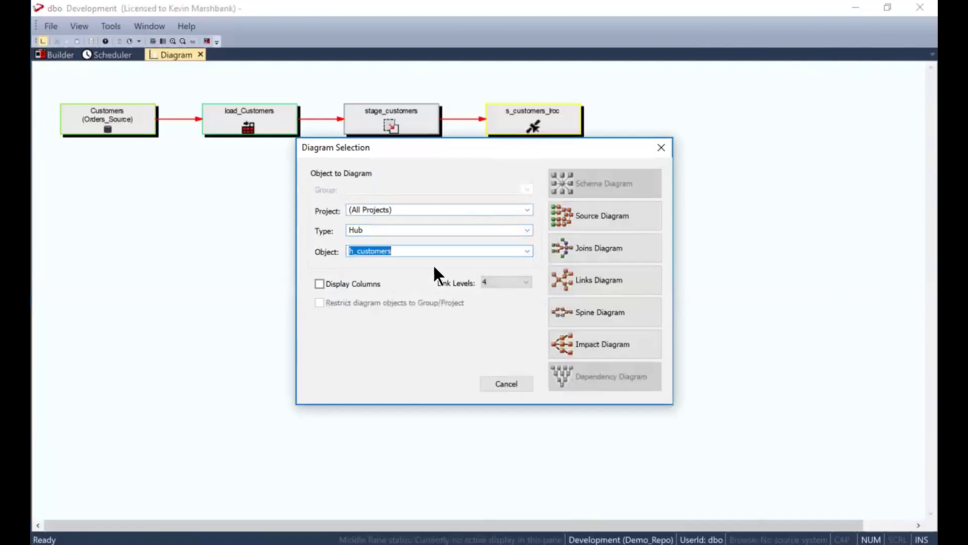
{"action": "left_click", "coordinate": [492, 281]}
{"action": "left_click", "coordinate": [493, 350]}
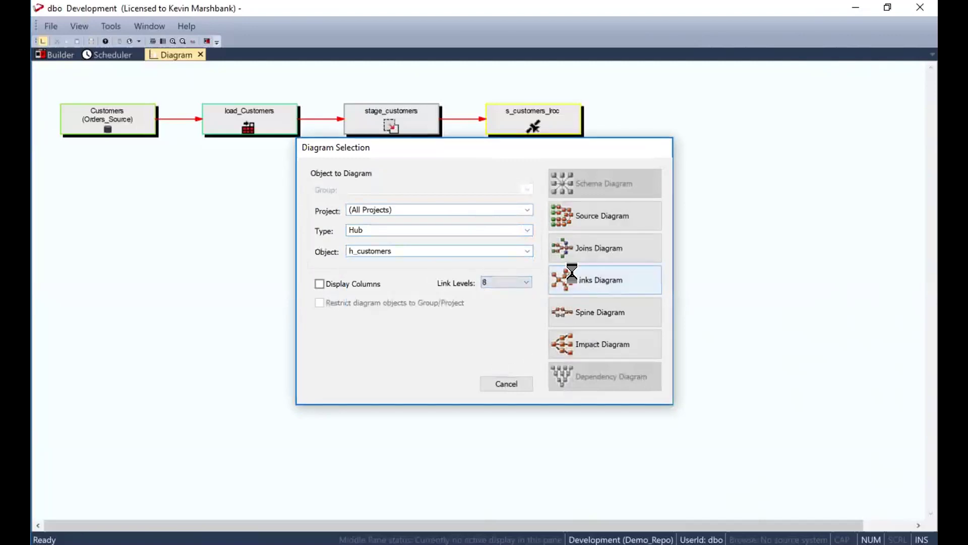
{"action": "left_click", "coordinate": [572, 273]}
{"action": "mouse_move", "coordinate": [298, 525]}
{"action": "left_mouse_down"}
{"action": "mouse_move", "coordinate": [413, 525]}
{"action": "mouse_move", "coordinate": [316, 525]}
{"action": "left_mouse_up"}
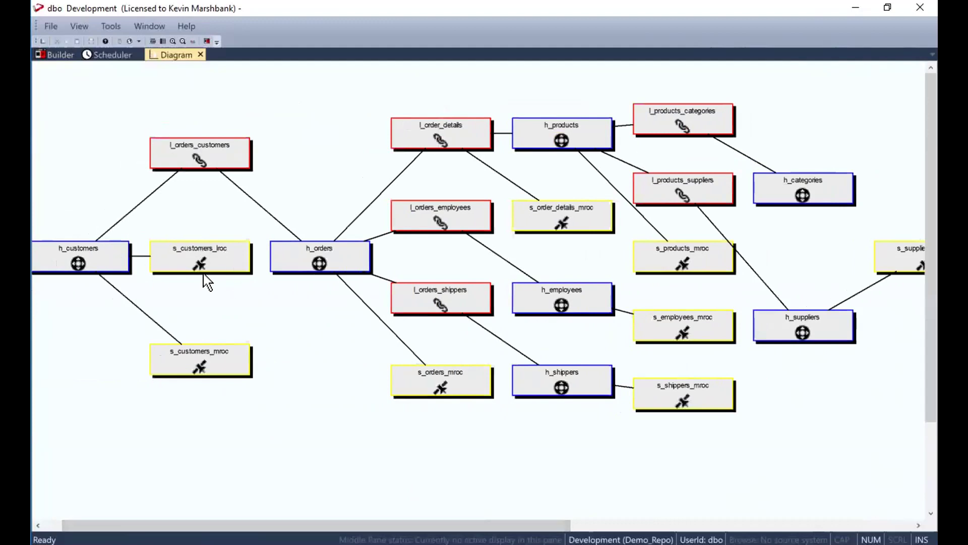
- Inspect the s_customers_lroc satellite's properties from the links diagram without changing them, and return to the Builder view
{"action": "double_click", "coordinate": [204, 257]}
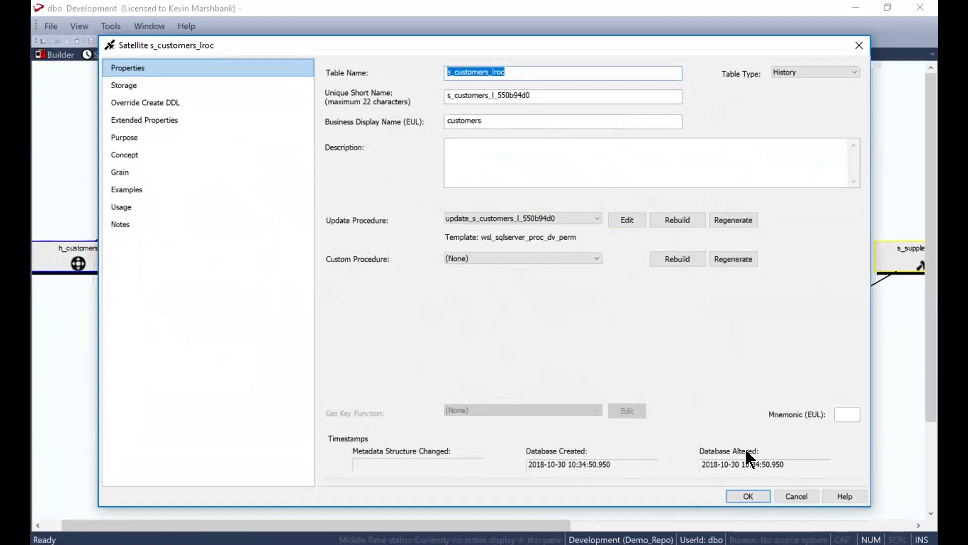
{"action": "left_click", "coordinate": [802, 496]}
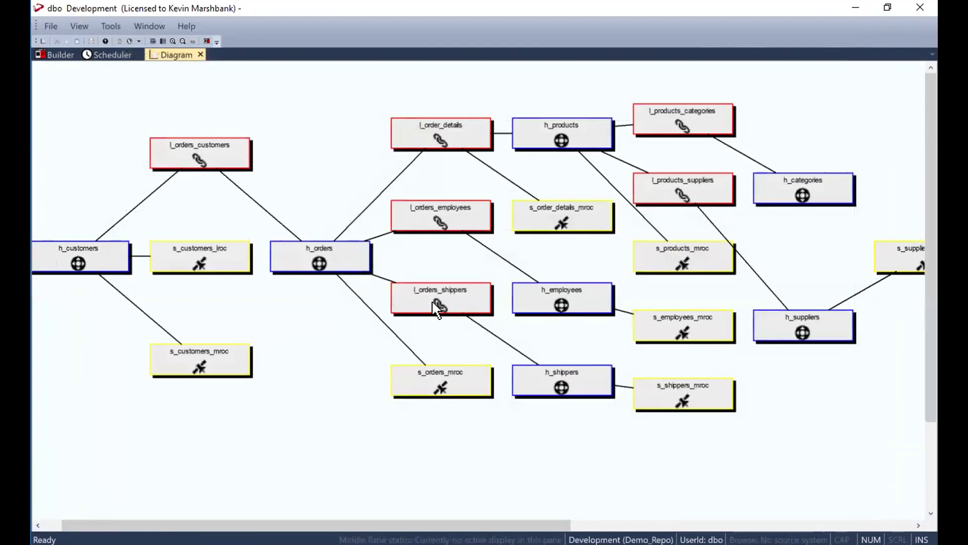
{"action": "left_click", "coordinate": [56, 53]}
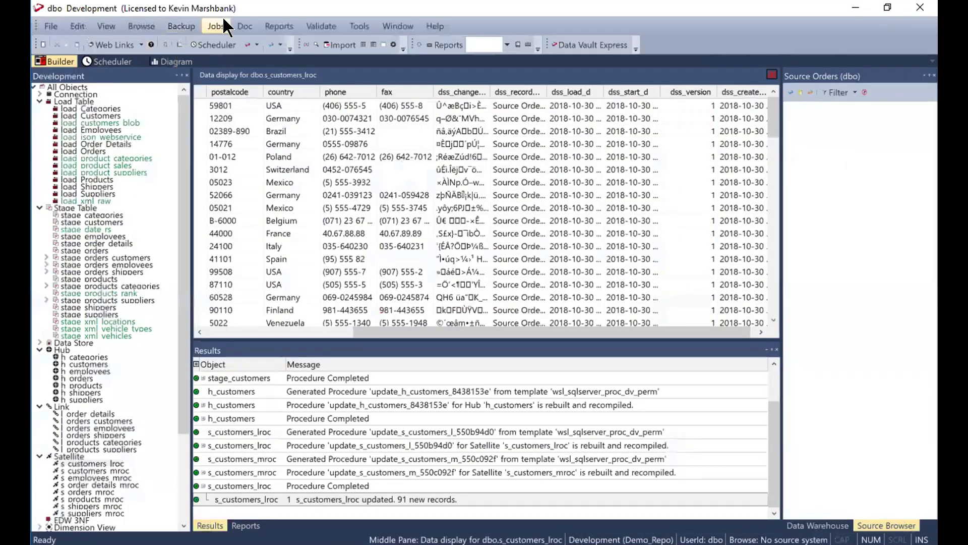
- Create HTML documentation for all objects in the Doc2 folder, titled Data Vault Demo, in column order with shadows and impact analysis
{"action": "left_click", "coordinate": [245, 27]}
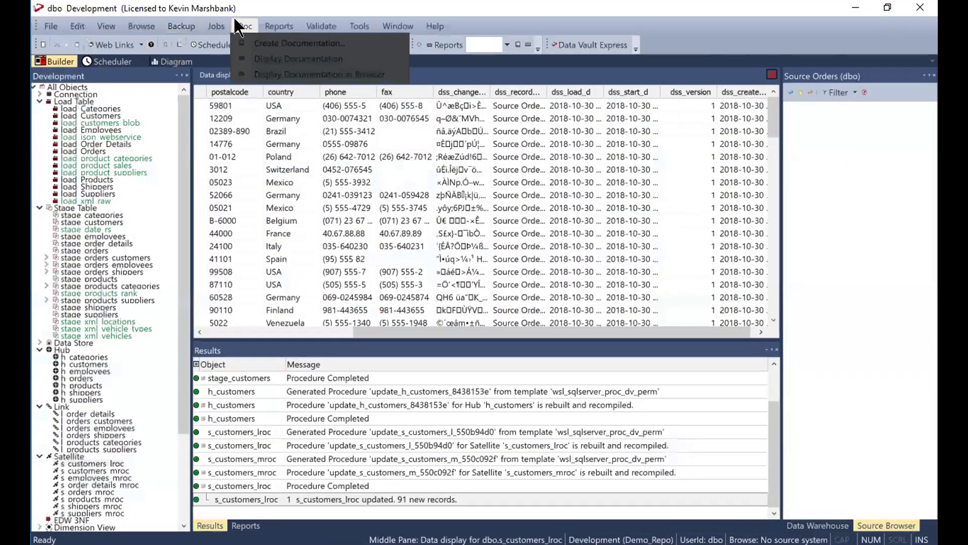
{"action": "left_click", "coordinate": [247, 42]}
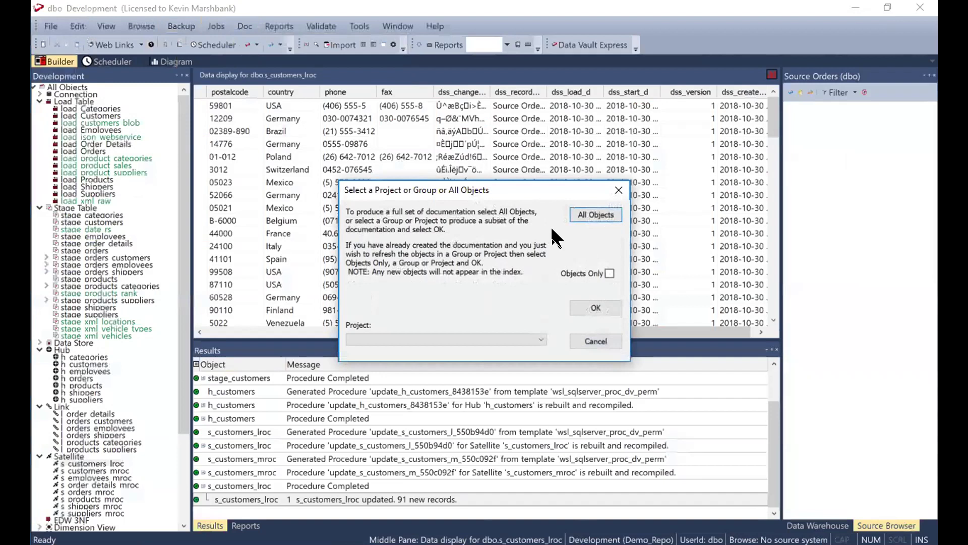
{"action": "left_click", "coordinate": [594, 214]}
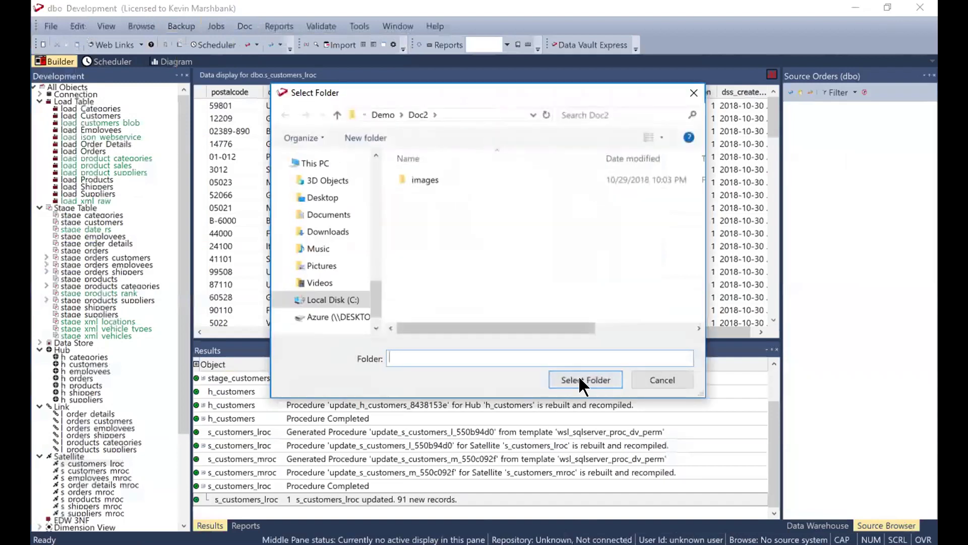
{"action": "left_click", "coordinate": [580, 375]}
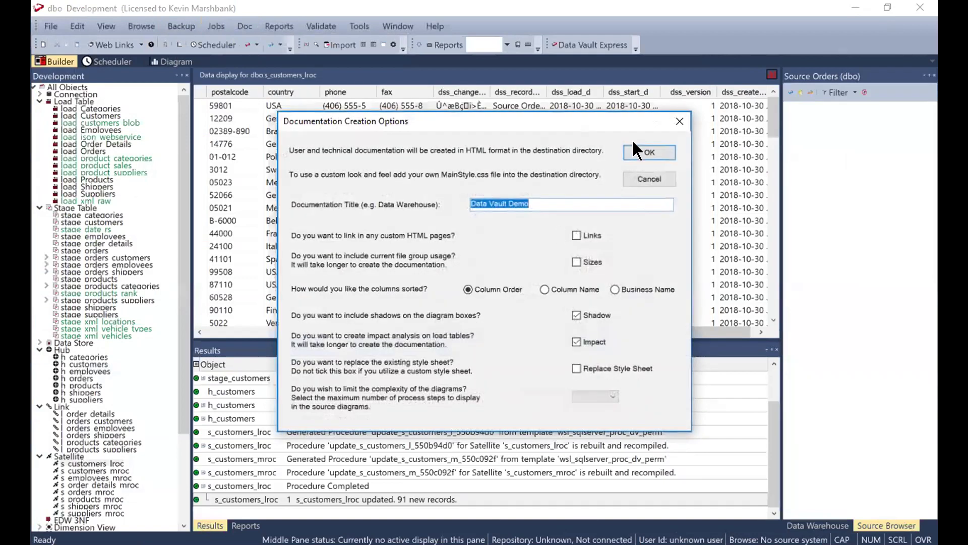
{"action": "left_click", "coordinate": [631, 146]}
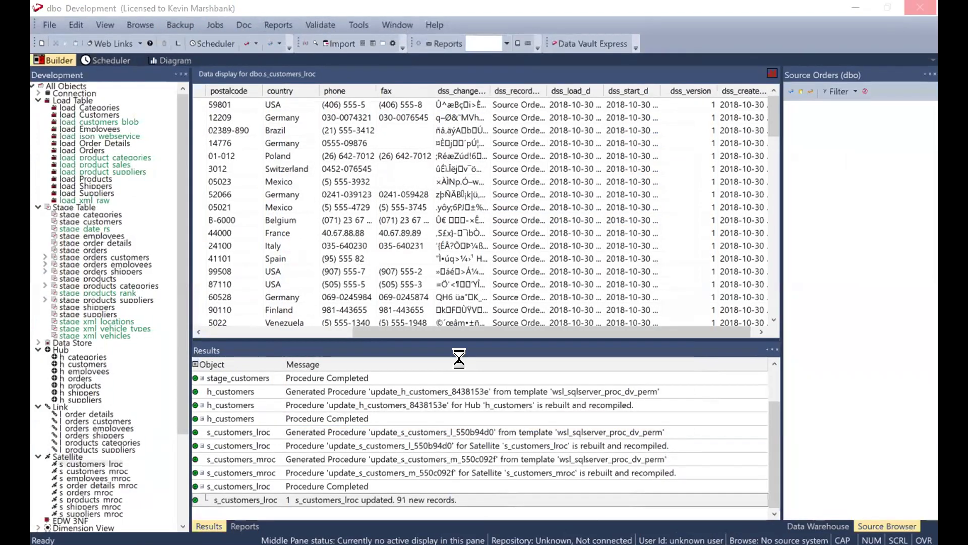
{"action": "left_click", "coordinate": [239, 341]}
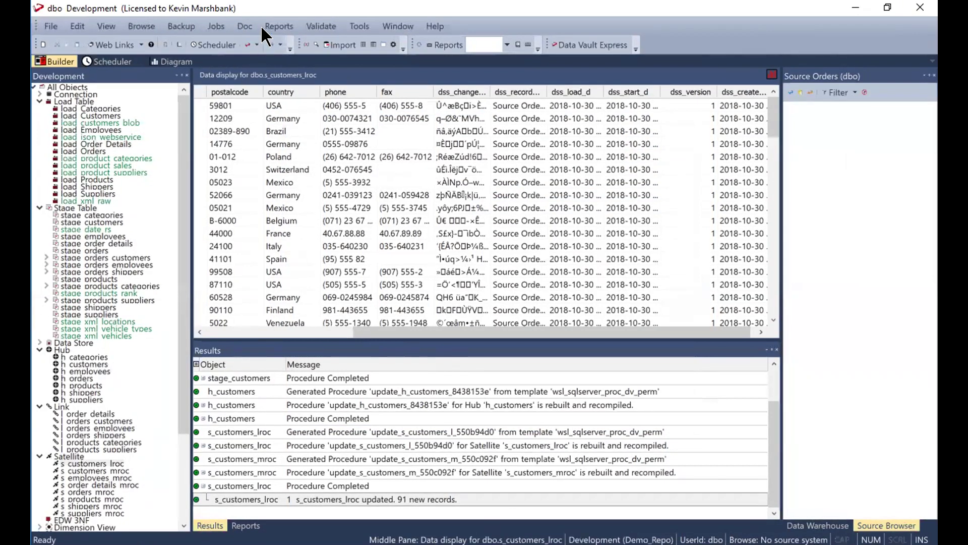
- Display the generated documentation in the browser and expand all objects in the User Documentation
{"action": "left_click", "coordinate": [245, 25]}
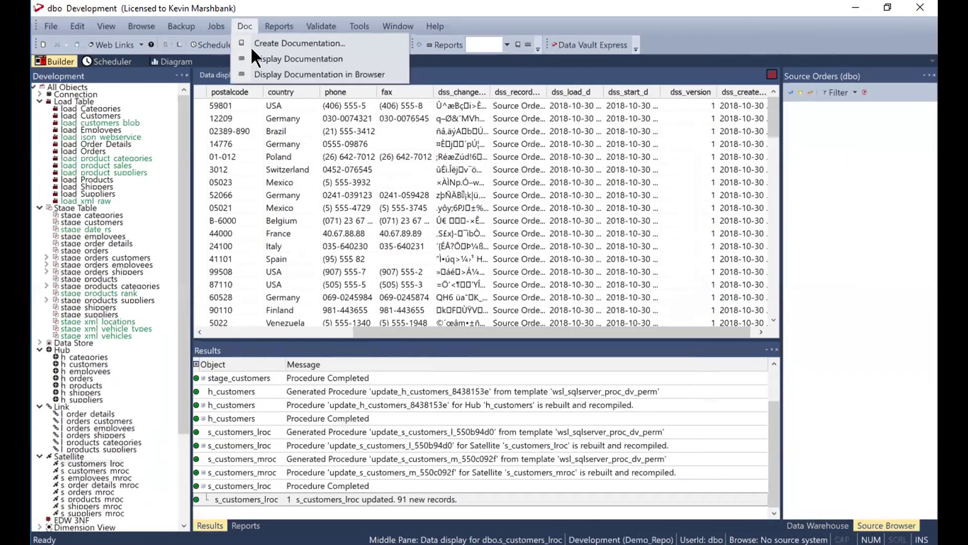
{"action": "left_click", "coordinate": [272, 74]}
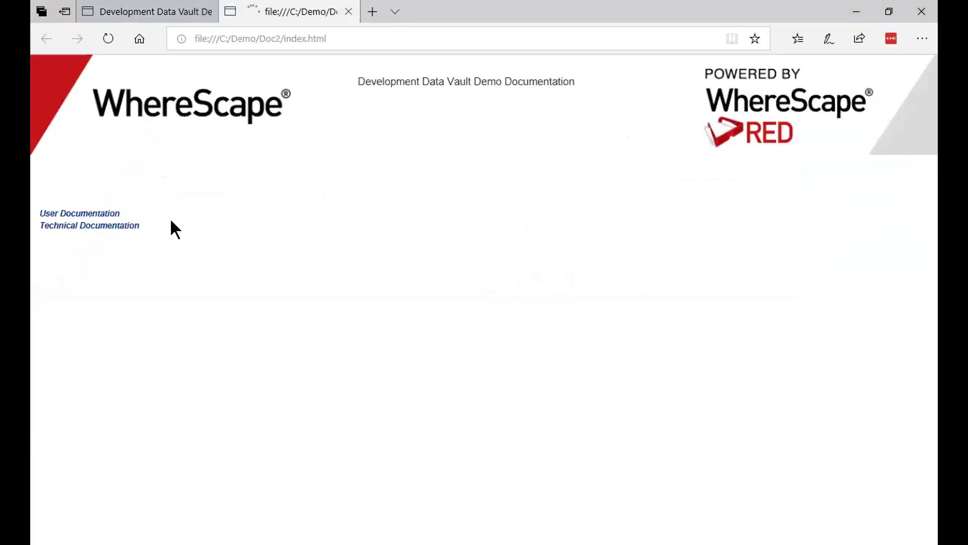
{"action": "left_click", "coordinate": [95, 213]}
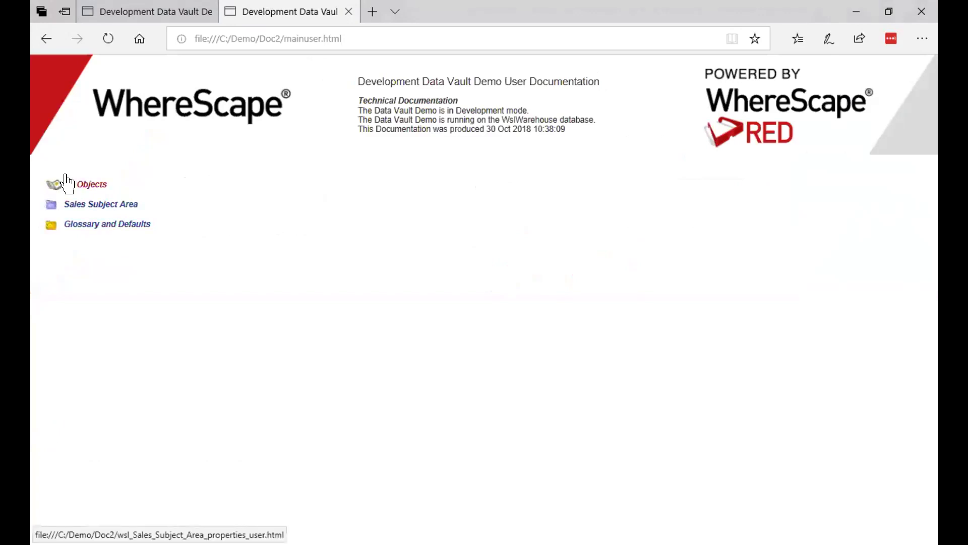
{"action": "left_click", "coordinate": [68, 184]}
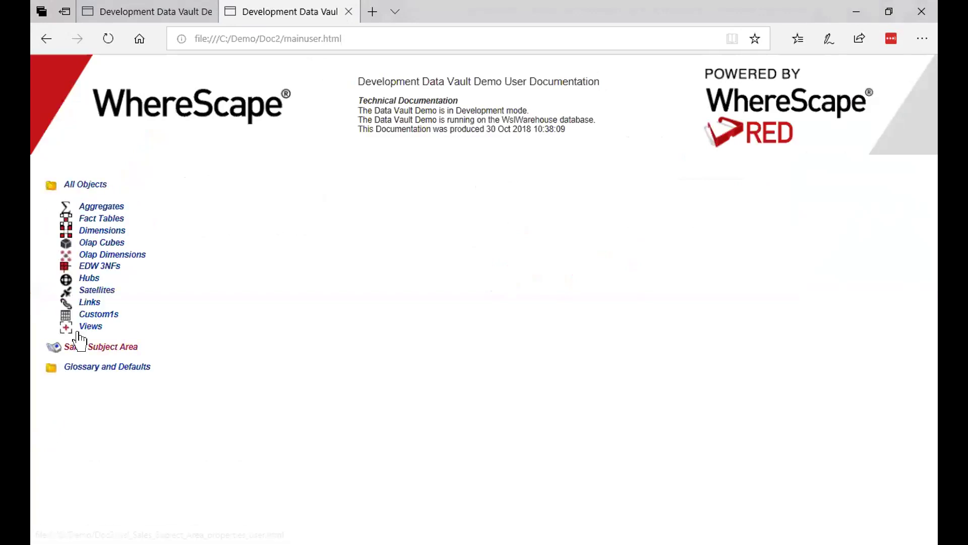
- Review the documentation's glossary and the object name defaults for tables, table keys, indexes and procedures
{"action": "left_click", "coordinate": [78, 367]}
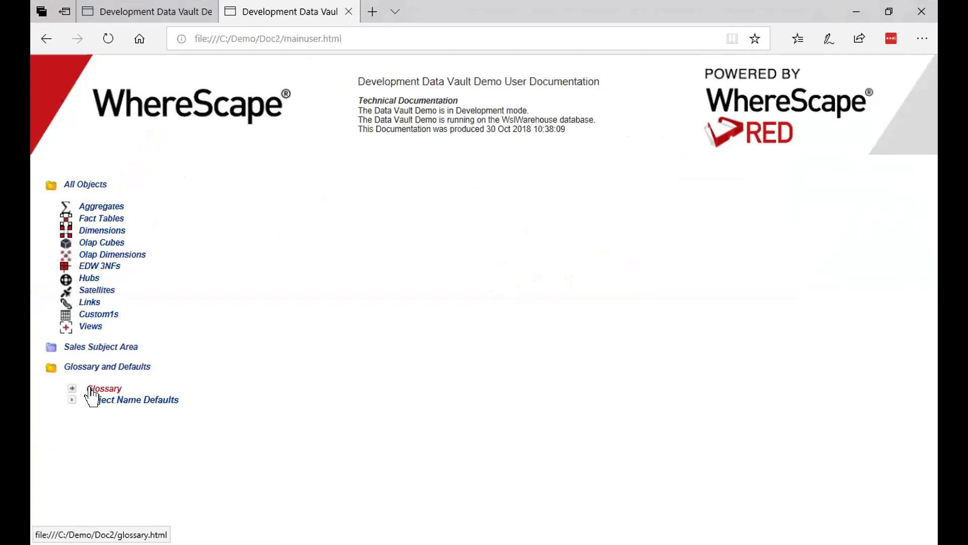
{"action": "left_click", "coordinate": [91, 390]}
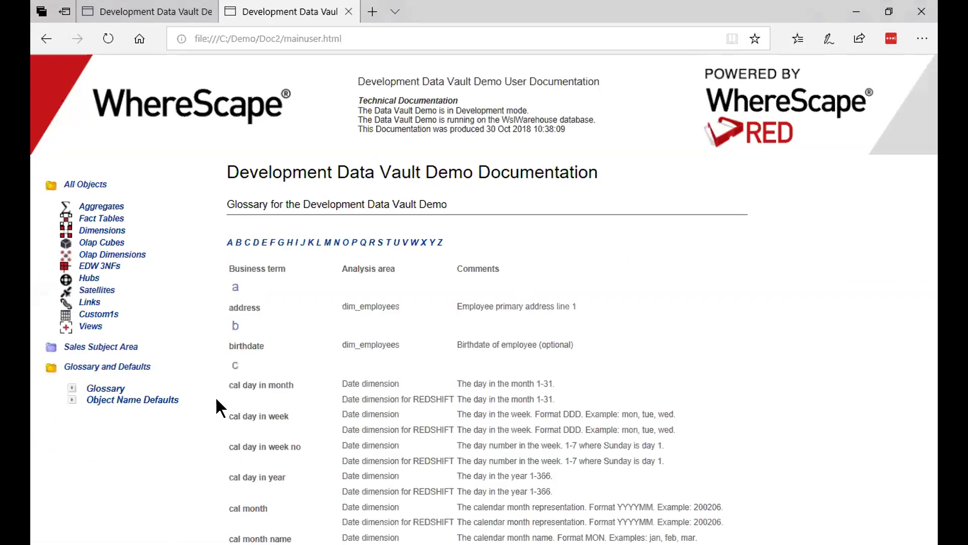
{"action": "left_click", "coordinate": [144, 400]}
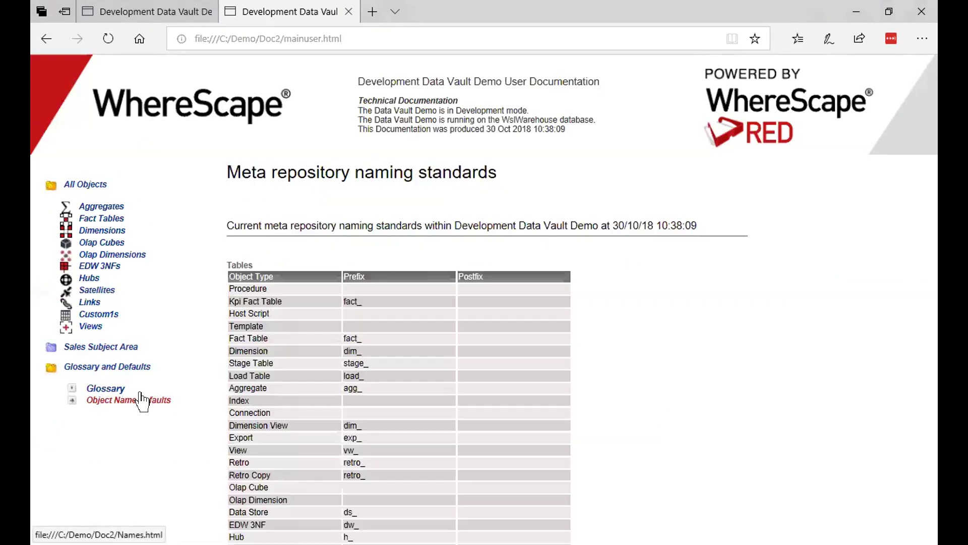
{"action": "scroll", "coordinate": [338, 385], "scroll_direction": "down", "scroll_amount": 2}
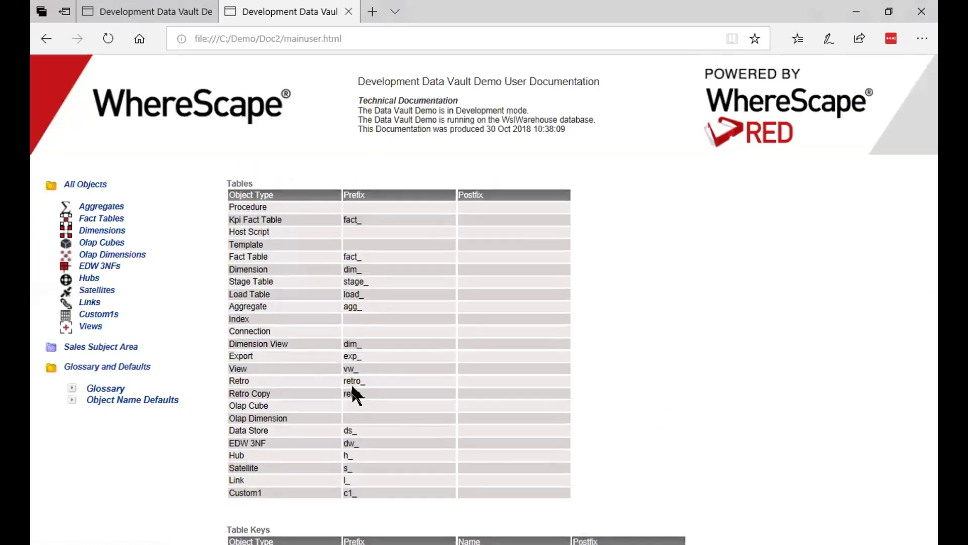
{"action": "scroll", "coordinate": [352, 383], "scroll_direction": "down", "scroll_amount": 4}
{"action": "scroll", "coordinate": [371, 401], "scroll_direction": "down", "scroll_amount": 4}
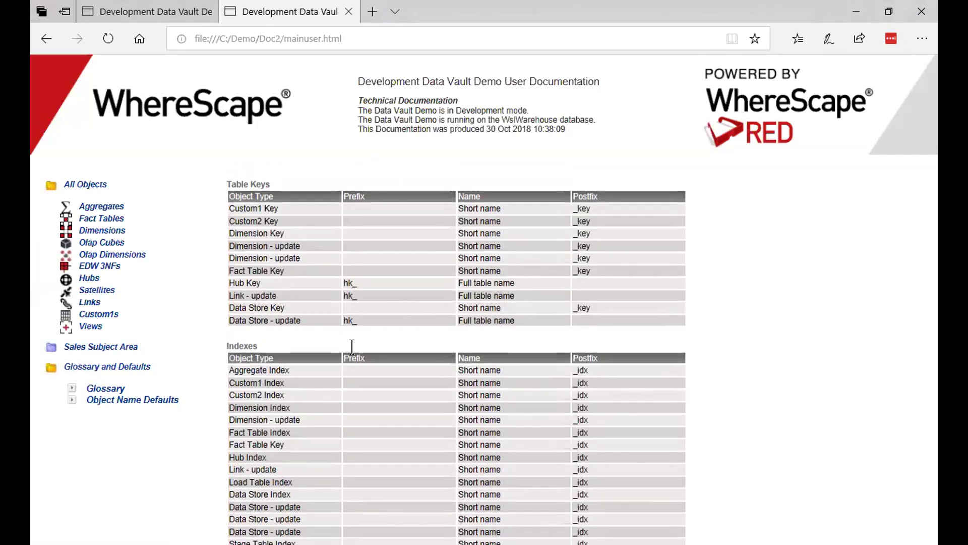
{"action": "scroll", "coordinate": [356, 368], "scroll_direction": "down", "scroll_amount": 6}
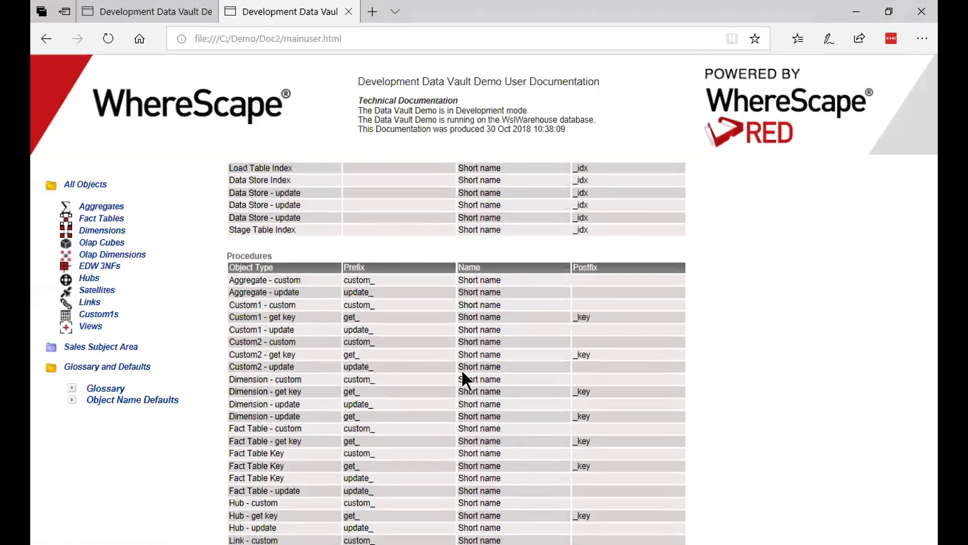
- View the user documentation of the fact_orders fact table down to its schema and usage, and of its dim_employees dimension
{"action": "left_click", "coordinate": [92, 221]}
{"action": "left_click", "coordinate": [85, 230]}
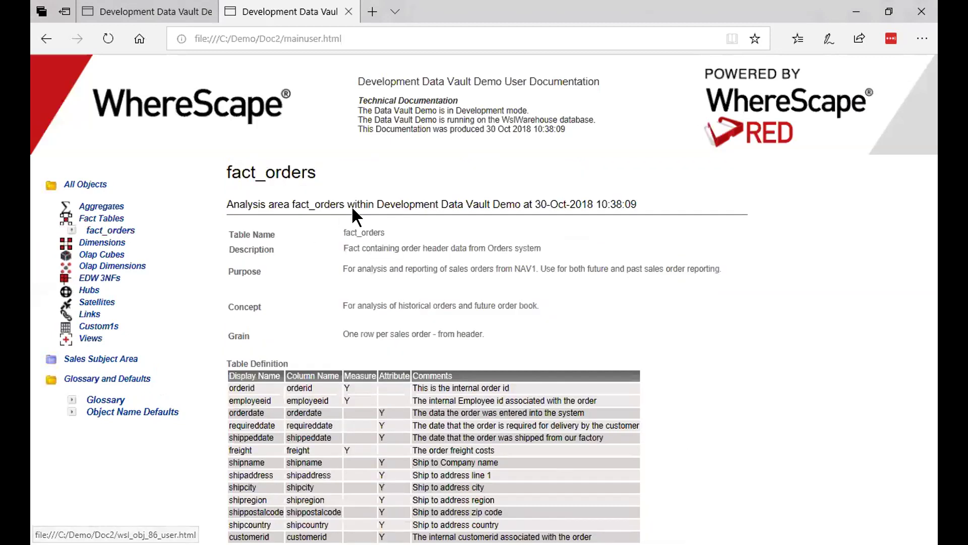
{"action": "scroll", "coordinate": [352, 244], "scroll_direction": "down", "scroll_amount": 9}
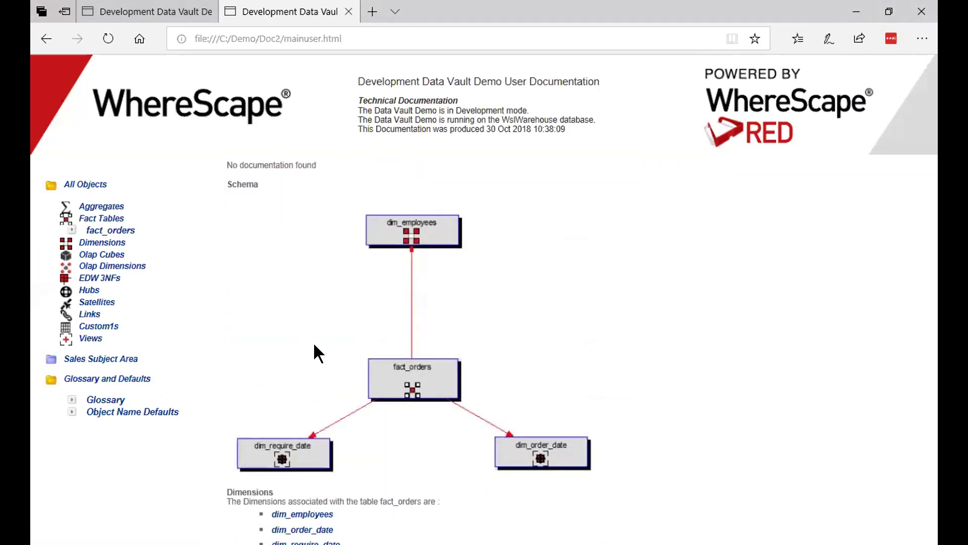
{"action": "scroll", "coordinate": [313, 342], "scroll_direction": "down", "scroll_amount": 2}
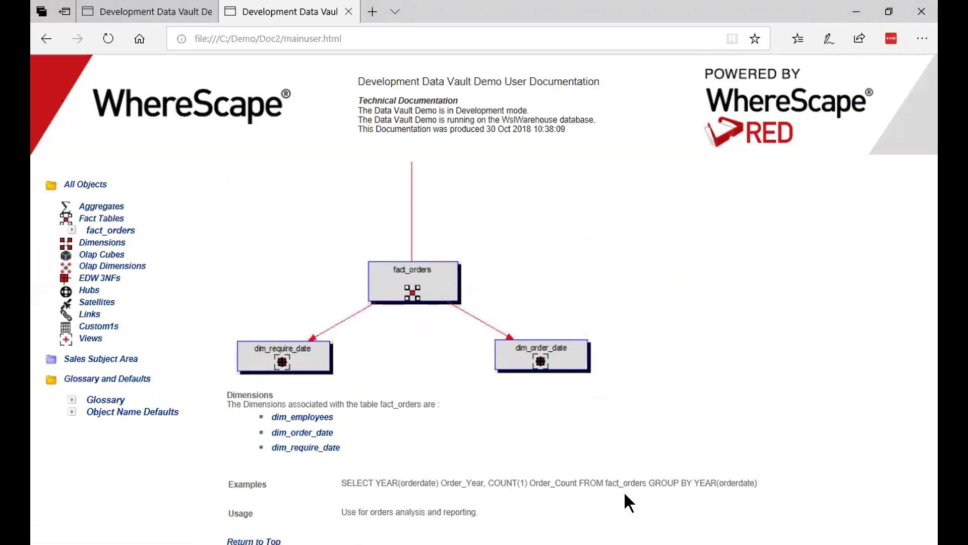
{"action": "left_click", "coordinate": [299, 417]}
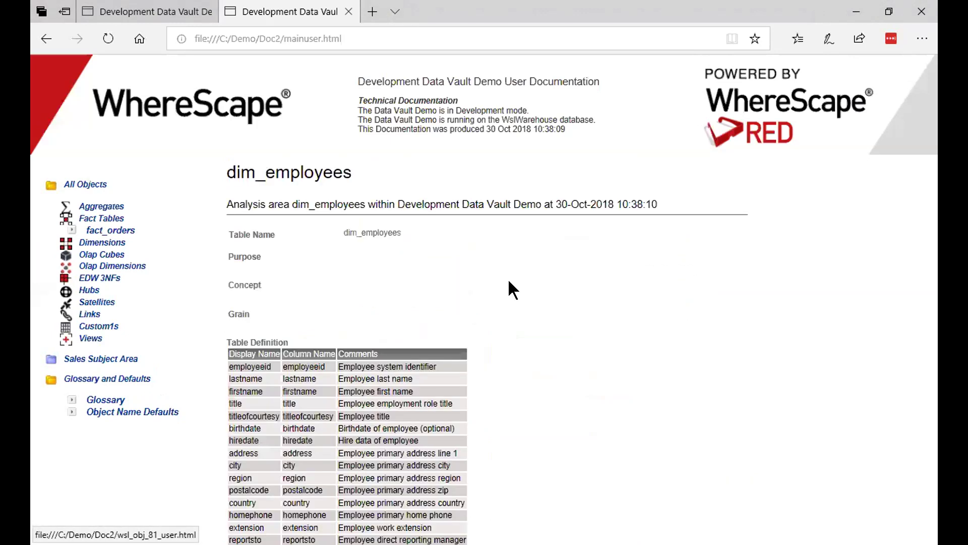
{"action": "scroll", "coordinate": [337, 338], "scroll_direction": "down", "scroll_amount": 3}
{"action": "scroll", "coordinate": [337, 338], "scroll_direction": "up", "scroll_amount": 3}
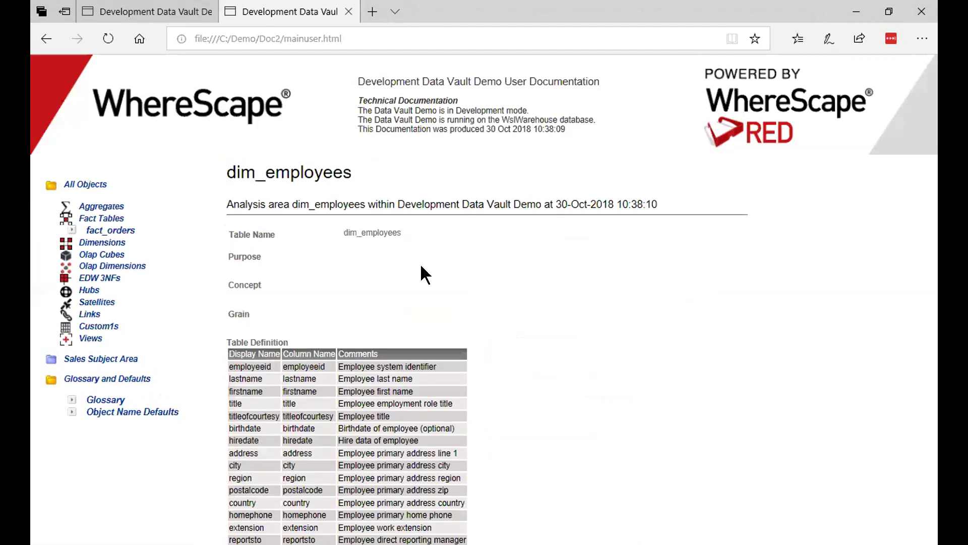
- Switch to the Technical Documentation and examine the h_customers hub's table relationships and columns
{"action": "left_click", "coordinate": [429, 102]}
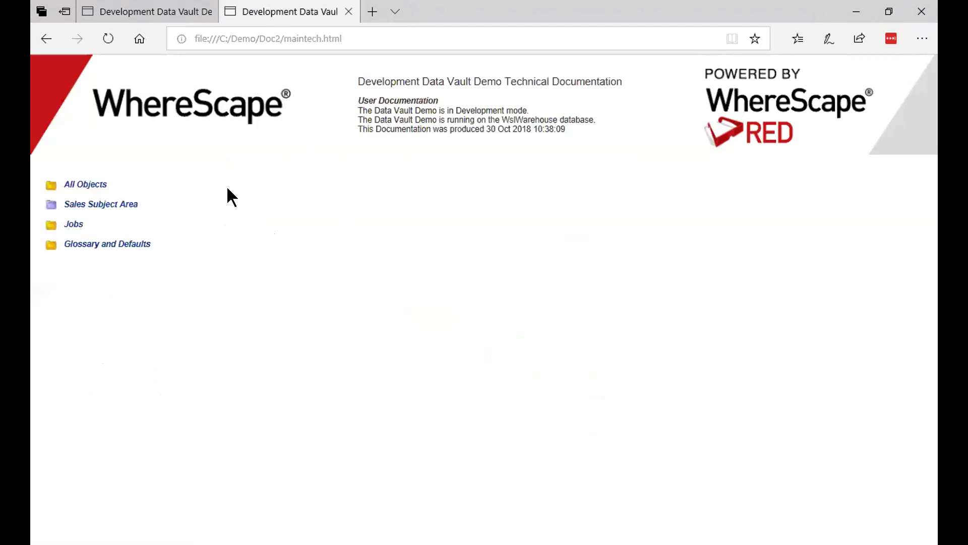
{"action": "left_click", "coordinate": [92, 186]}
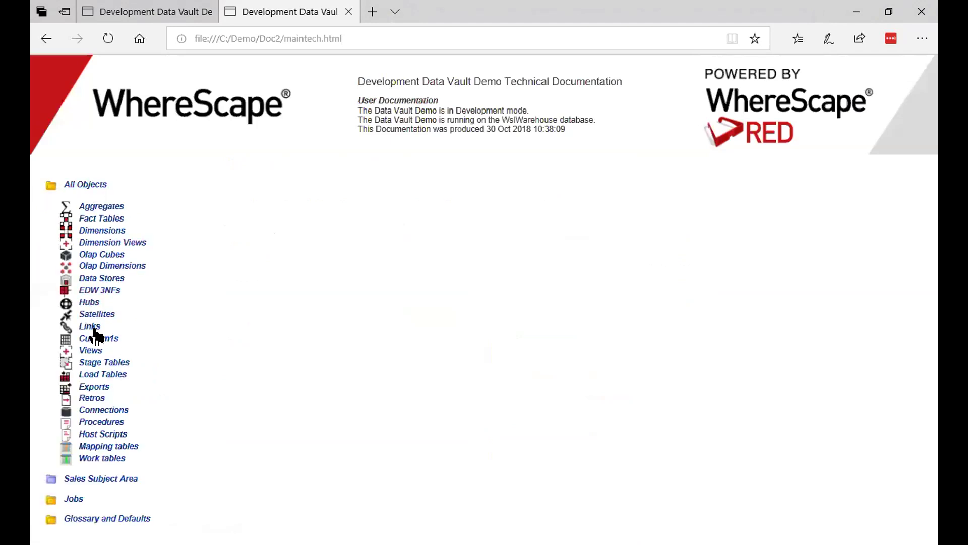
{"action": "left_click", "coordinate": [85, 302]}
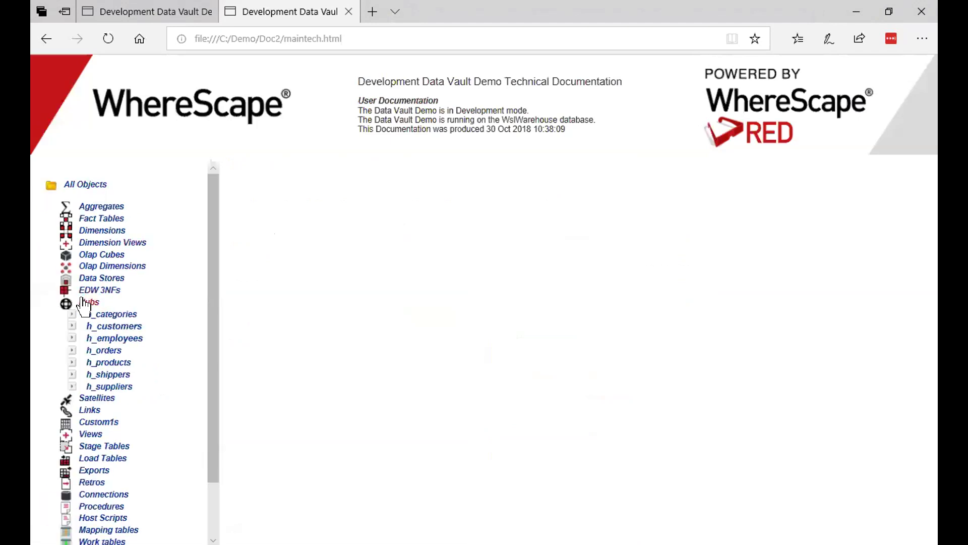
{"action": "left_click", "coordinate": [100, 325]}
{"action": "scroll", "coordinate": [511, 266], "scroll_direction": "down", "scroll_amount": 3}
{"action": "scroll", "coordinate": [511, 269], "scroll_direction": "down", "scroll_amount": 9}
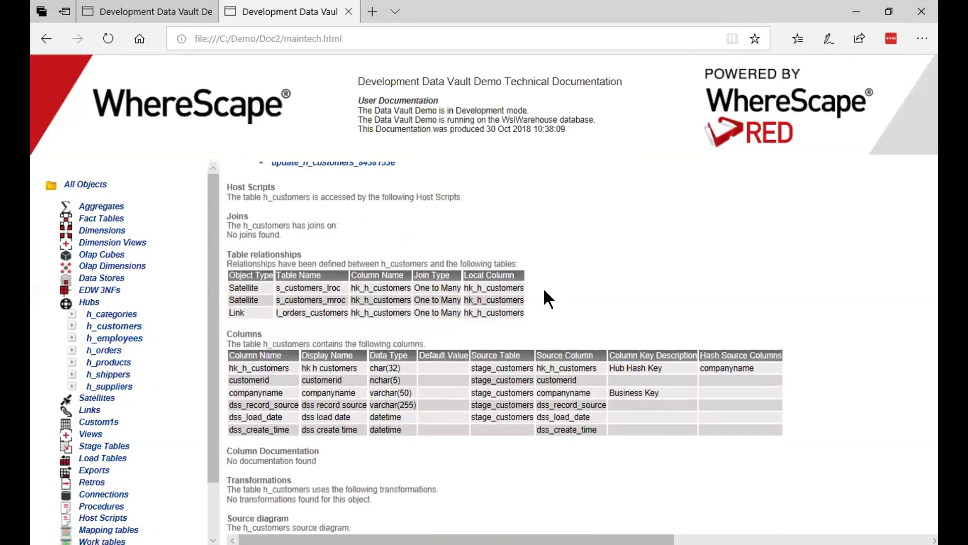
- Examine the source diagram and the spine diagram in the h_customers technical documentation across their full width
{"action": "scroll", "coordinate": [457, 339], "scroll_direction": "down", "scroll_amount": 2}
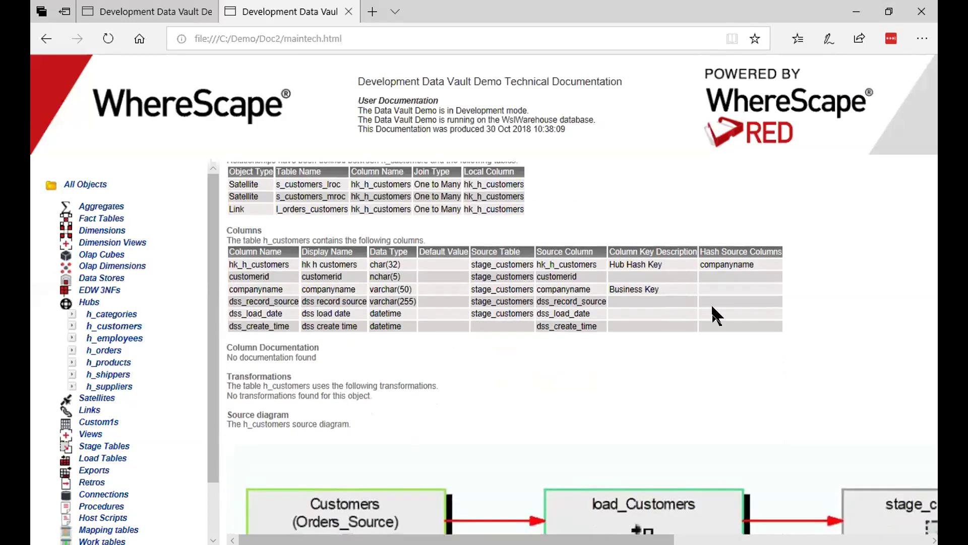
{"action": "scroll", "coordinate": [523, 388], "scroll_direction": "down", "scroll_amount": 3}
{"action": "scroll", "coordinate": [523, 389], "scroll_direction": "right", "scroll_amount": 2}
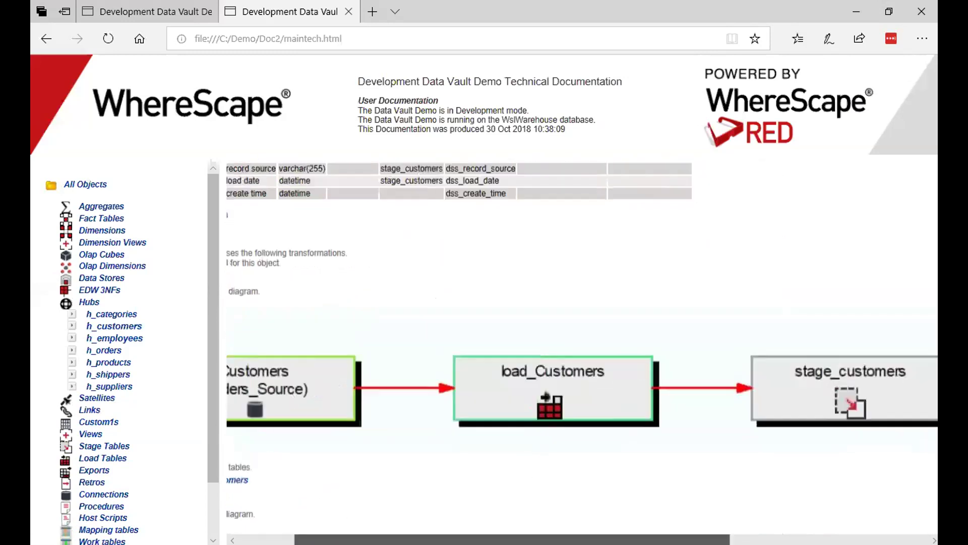
{"action": "scroll", "coordinate": [509, 478], "scroll_direction": "right", "scroll_amount": 7}
{"action": "scroll", "coordinate": [509, 478], "scroll_direction": "left", "scroll_amount": 9}
{"action": "scroll", "coordinate": [497, 399], "scroll_direction": "down", "scroll_amount": 4}
{"action": "scroll", "coordinate": [455, 442], "scroll_direction": "down", "scroll_amount": 4}
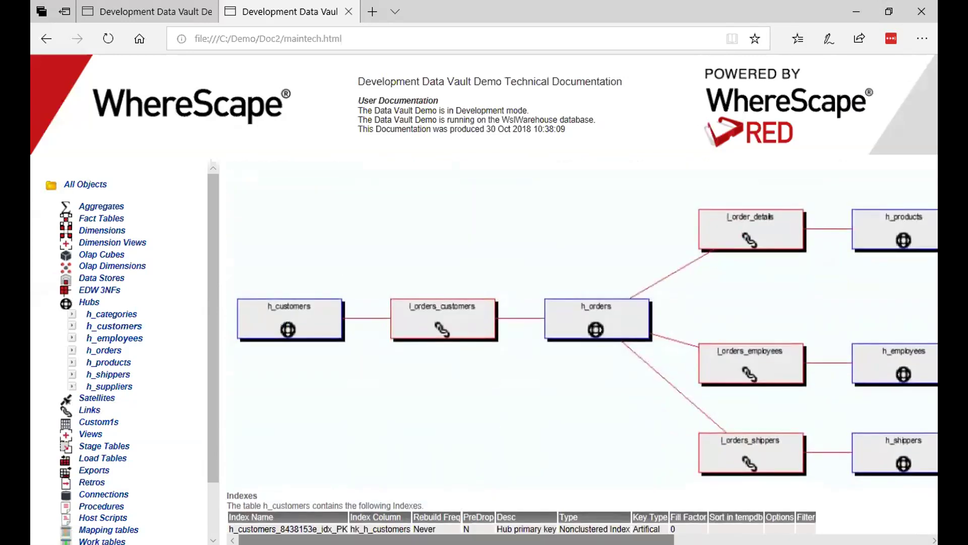
{"action": "scroll", "coordinate": [400, 513], "scroll_direction": "right", "scroll_amount": 6}
{"action": "scroll", "coordinate": [400, 512], "scroll_direction": "left", "scroll_amount": 6}
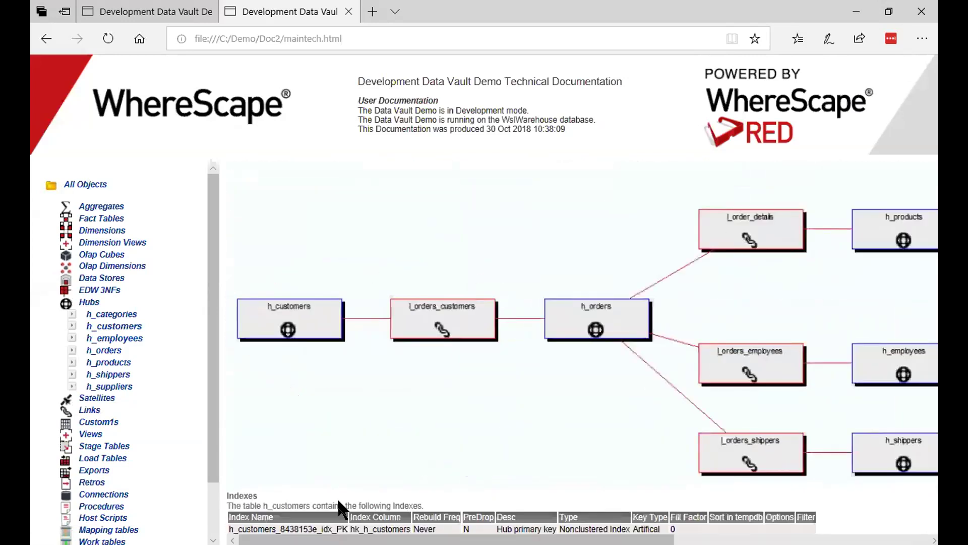
- Review the indexes, storage, build information and hierarchies documented for the h_customers hub
{"action": "scroll", "coordinate": [388, 343], "scroll_direction": "down", "scroll_amount": 3}
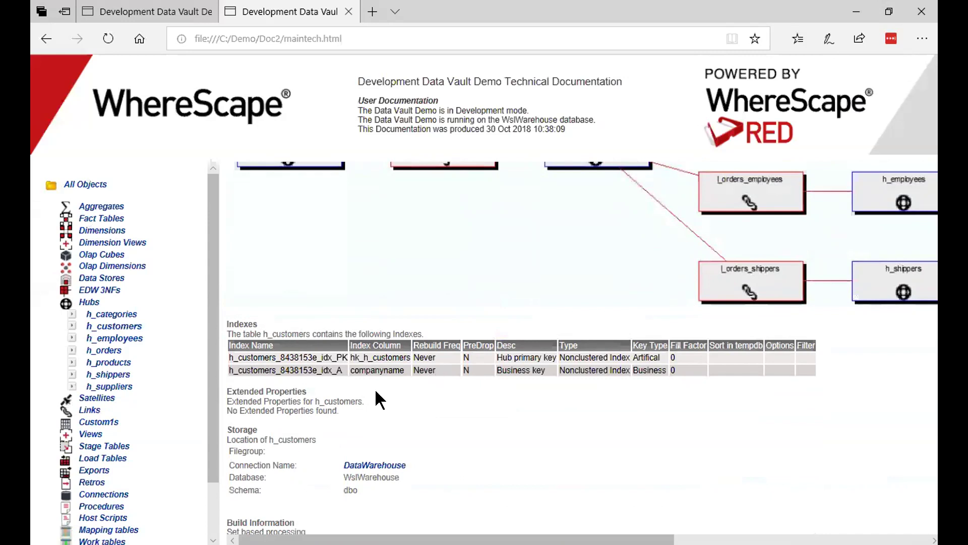
{"action": "scroll", "coordinate": [376, 391], "scroll_direction": "down", "scroll_amount": 2}
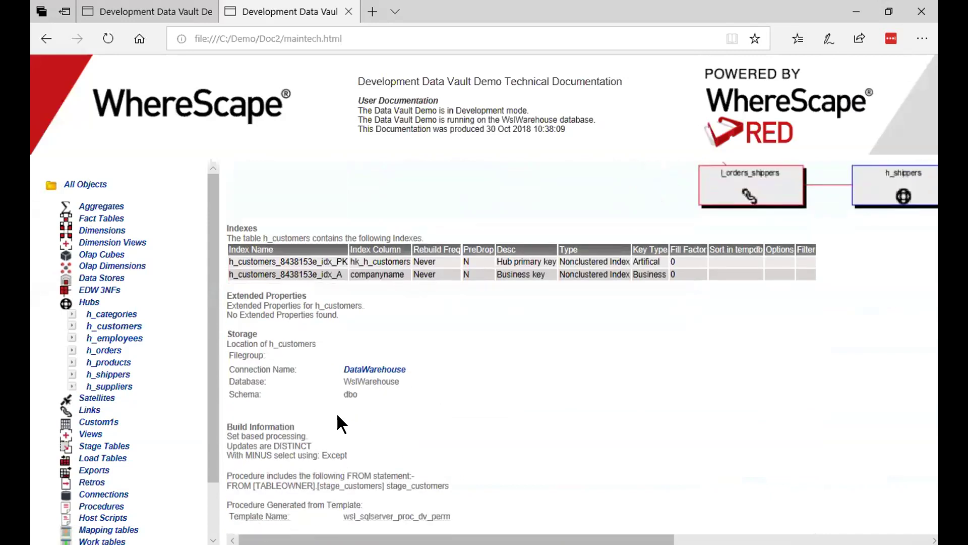
{"action": "scroll", "coordinate": [467, 302], "scroll_direction": "down", "scroll_amount": 3}
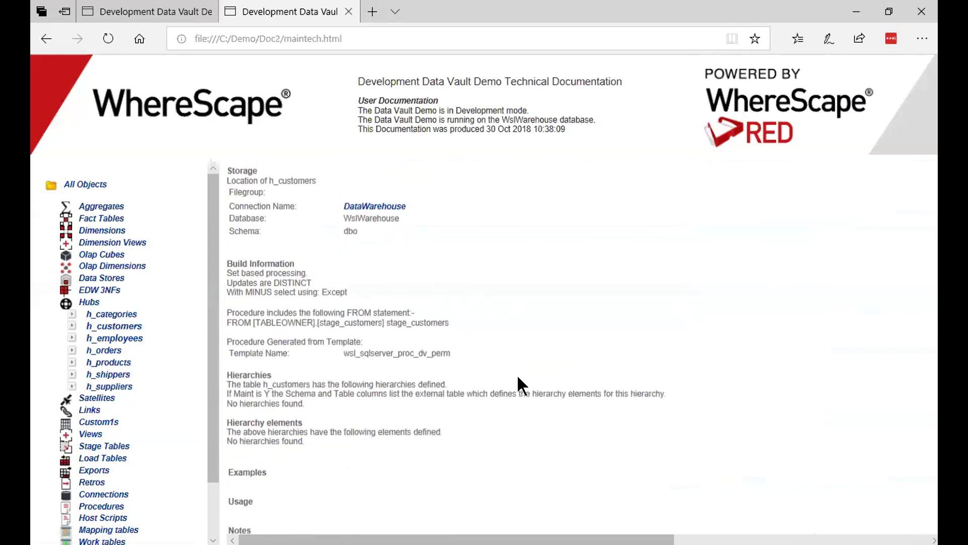
- Open the documentation of the update procedure that accesses h_customers and read through its SQL code, including the insert of new records
{"action": "scroll", "coordinate": [409, 332], "scroll_direction": "up", "scroll_amount": 15}
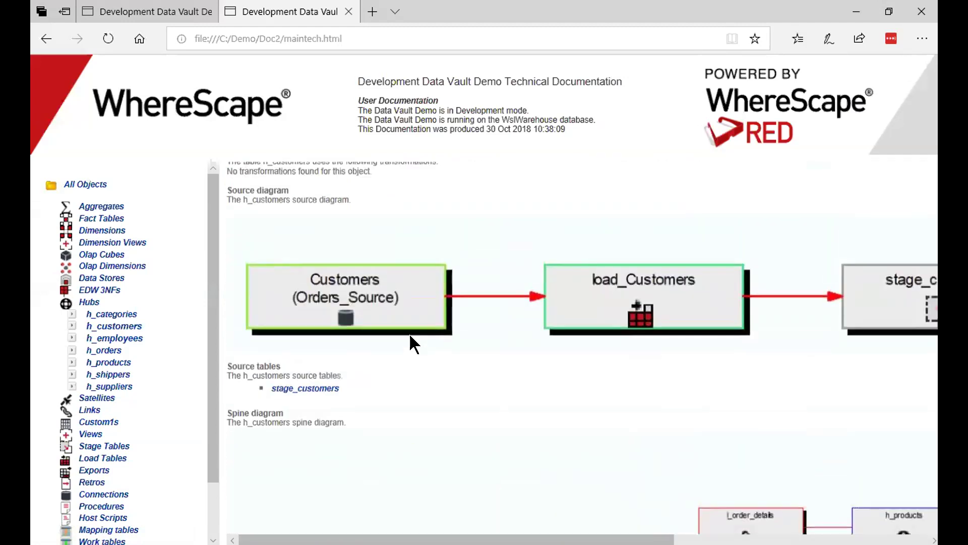
{"action": "scroll", "coordinate": [402, 328], "scroll_direction": "up", "scroll_amount": 7}
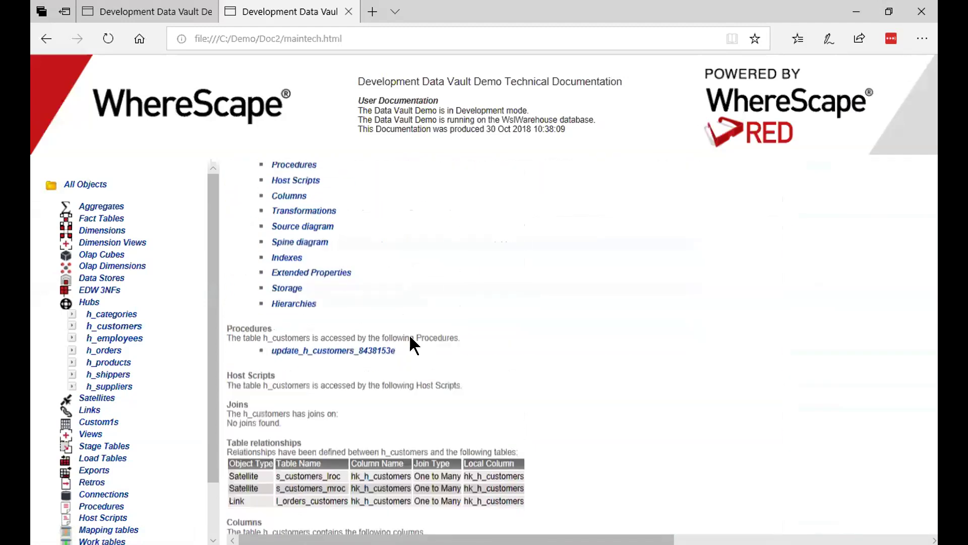
{"action": "left_click", "coordinate": [375, 358]}
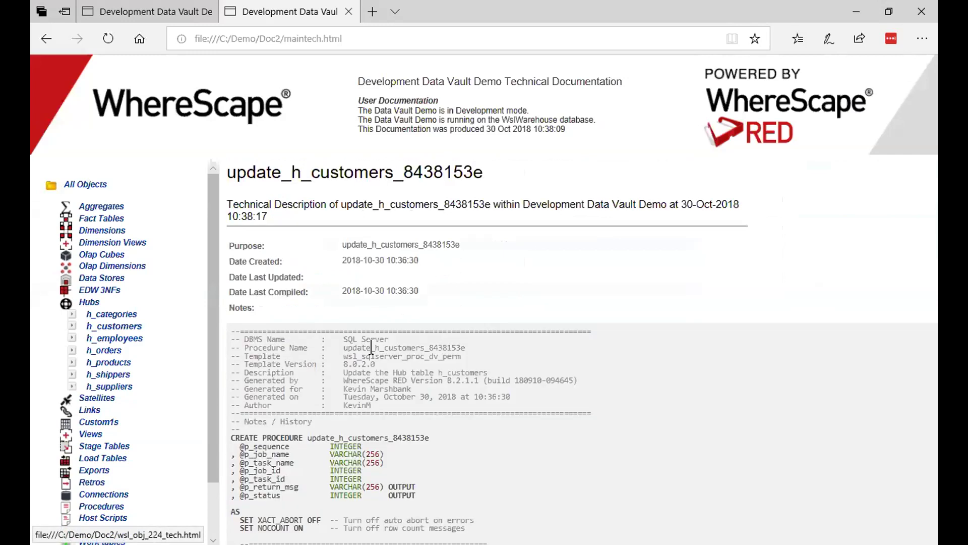
{"action": "scroll", "coordinate": [378, 212], "scroll_direction": "down", "scroll_amount": 3}
{"action": "scroll", "coordinate": [382, 222], "scroll_direction": "down", "scroll_amount": 10}
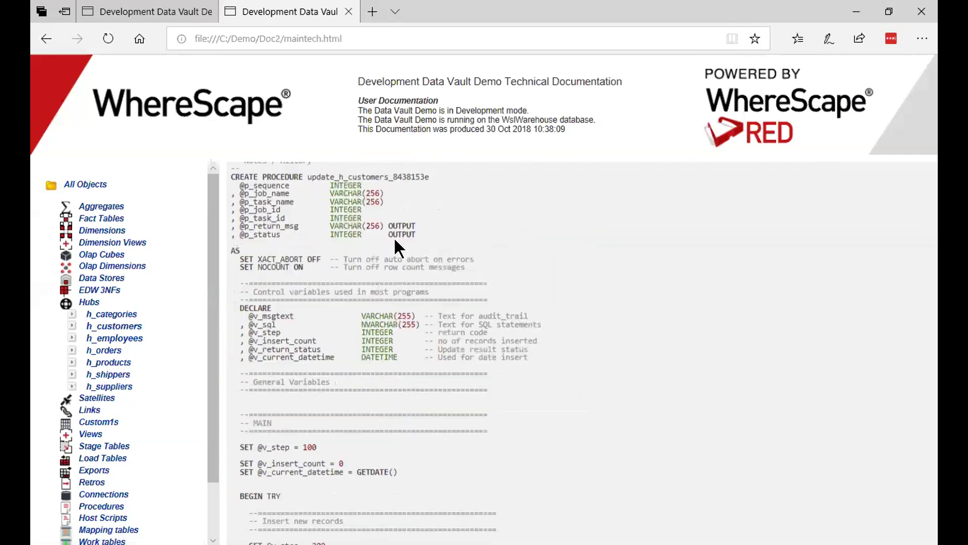
{"action": "scroll", "coordinate": [396, 242], "scroll_direction": "down", "scroll_amount": 4}
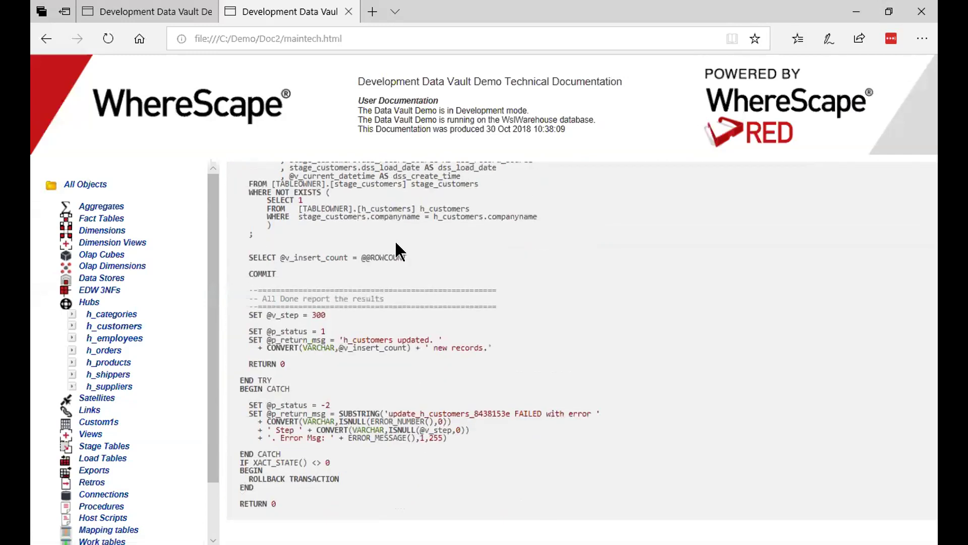
{"action": "scroll", "coordinate": [489, 325], "scroll_direction": "up", "scroll_amount": 5}
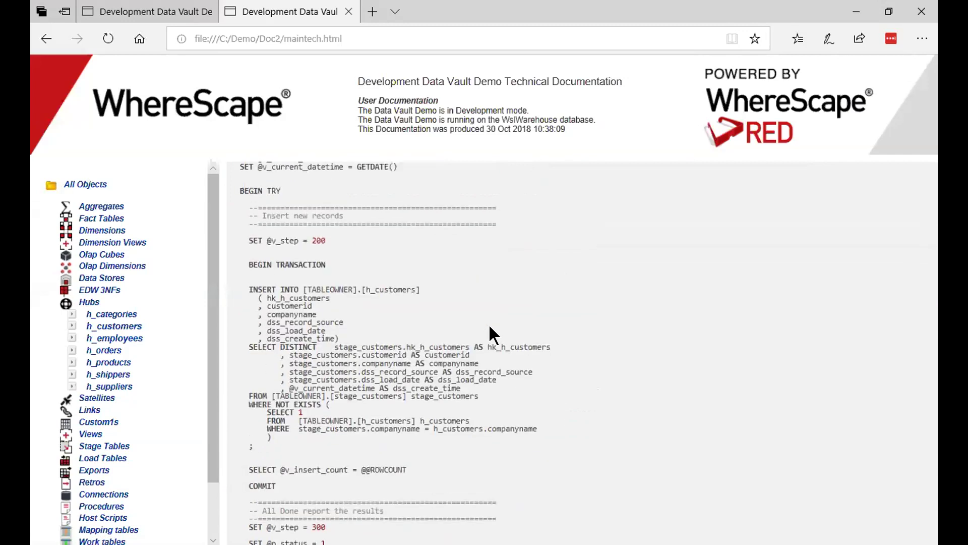